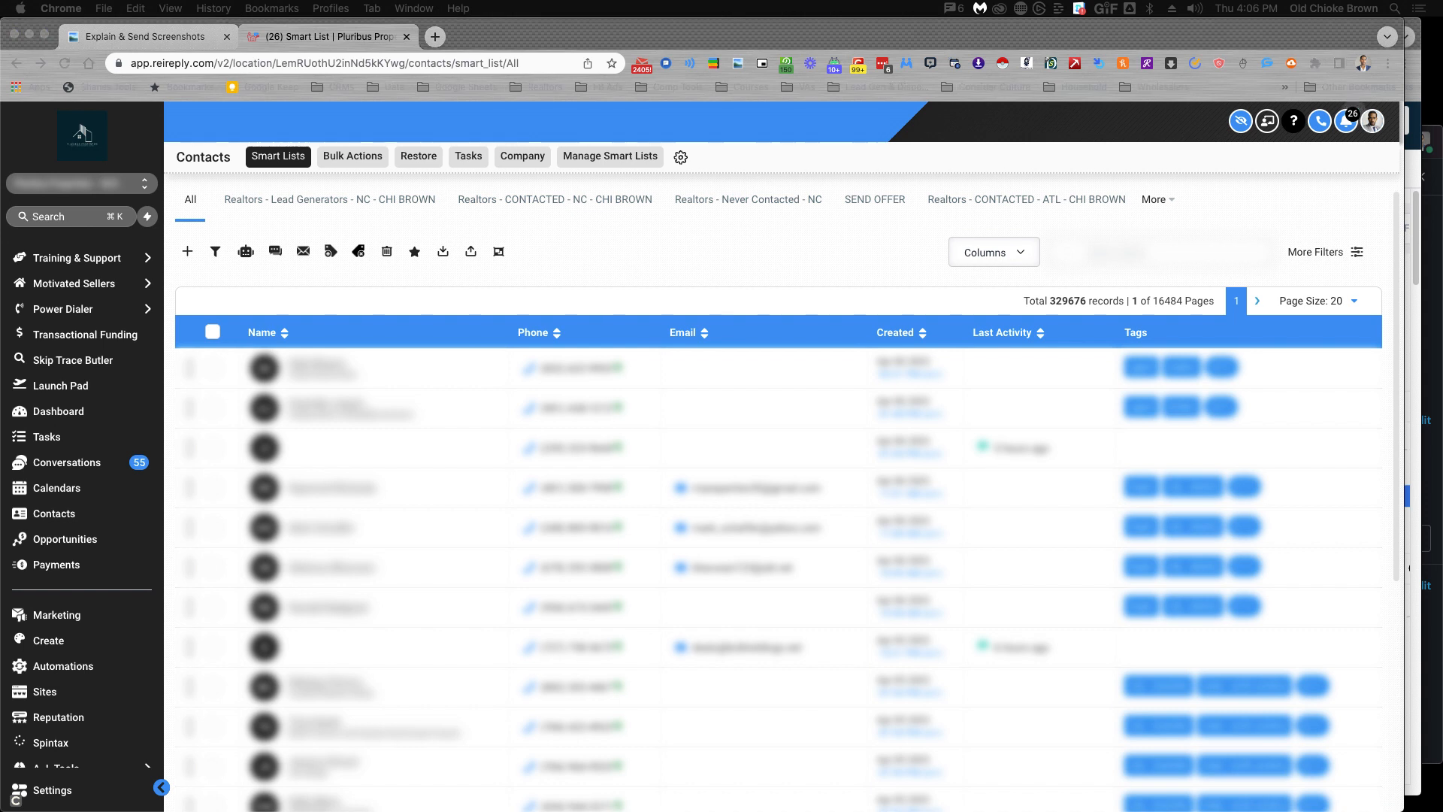
Bring the spreadsheet window with the contact column headers into the main browser window as a tab.
drag(1442, 195, 1199, 195)
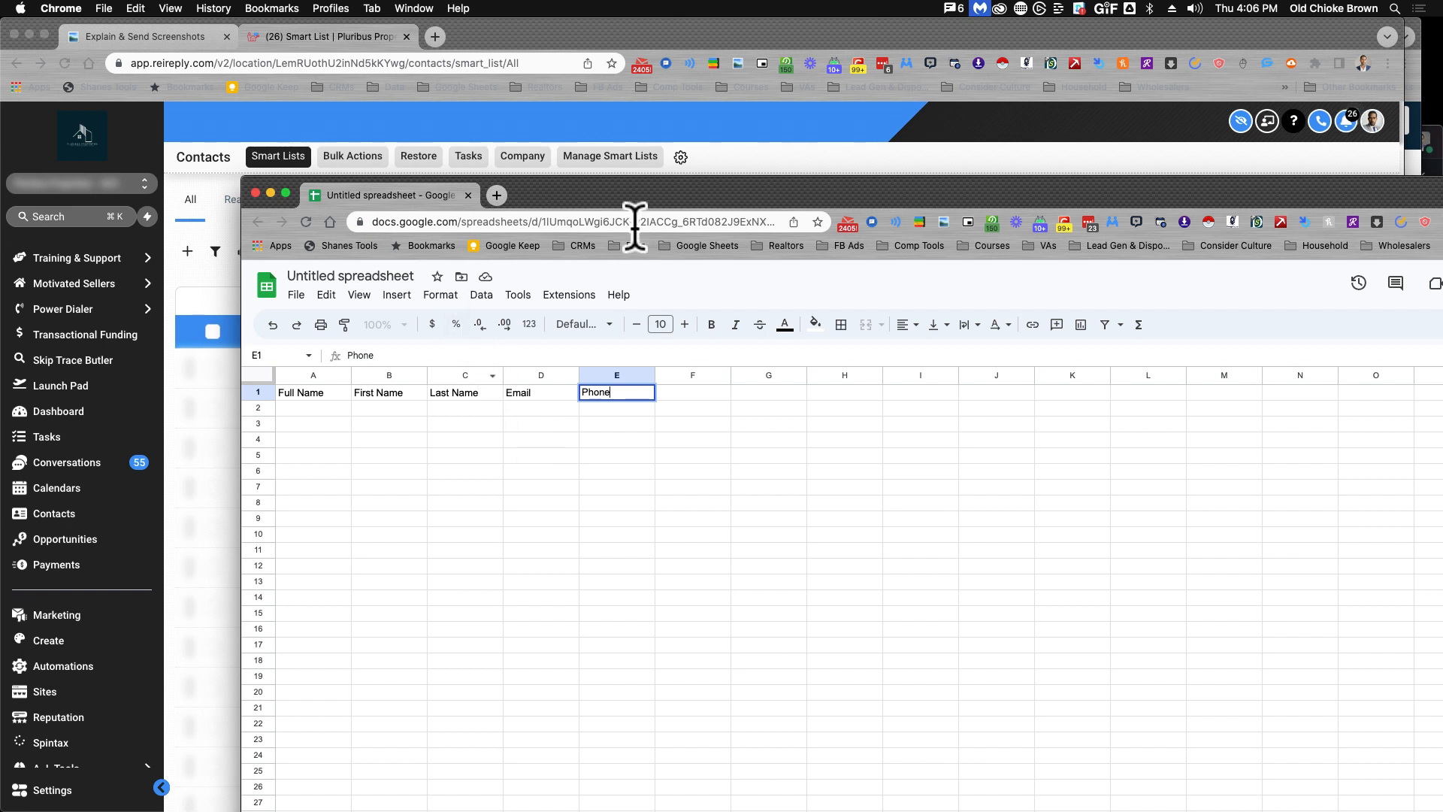
mouse_move(582, 202)
mouse_down()
mouse_move(605, 205)
mouse_move(573, 205)
mouse_up()
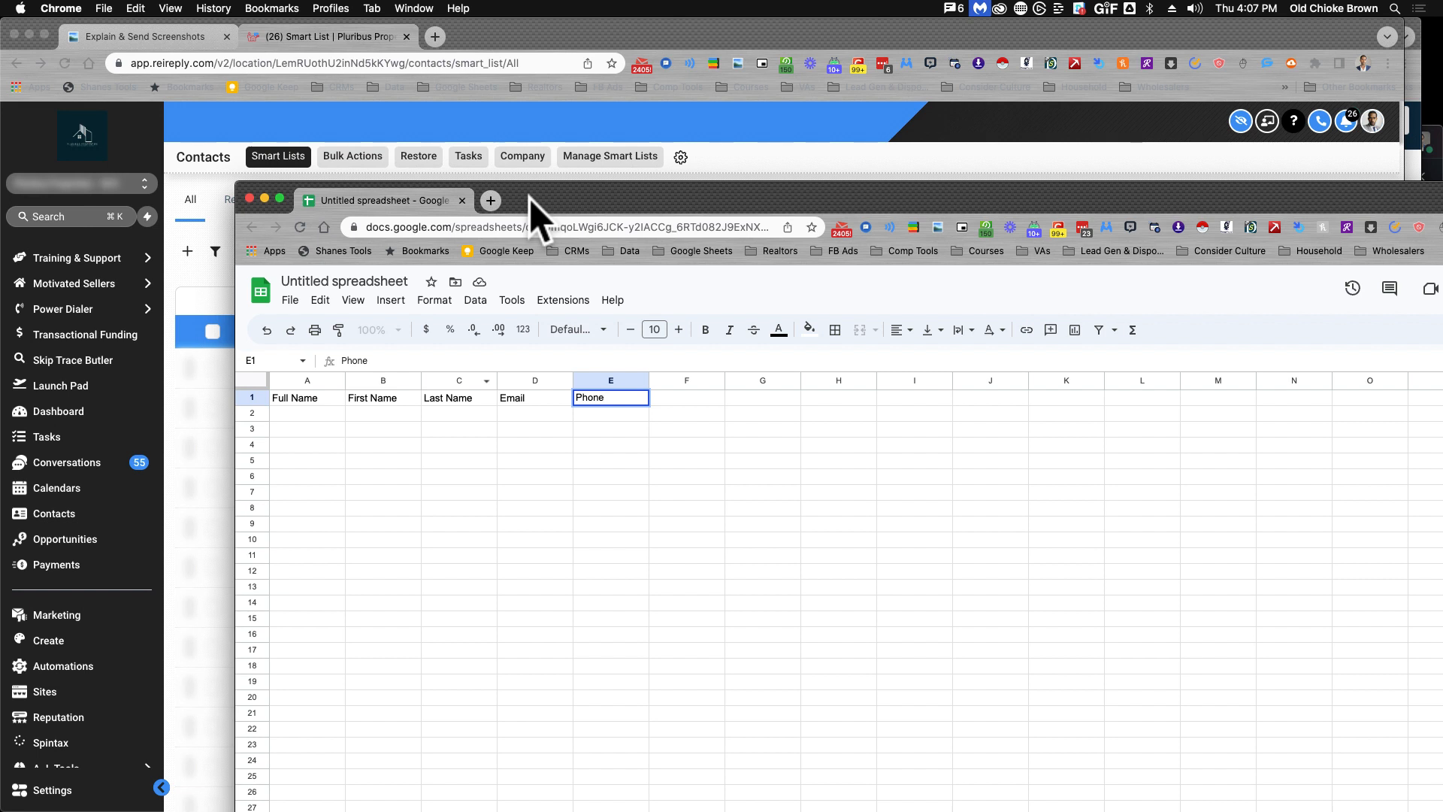
drag(440, 225, 539, 55)
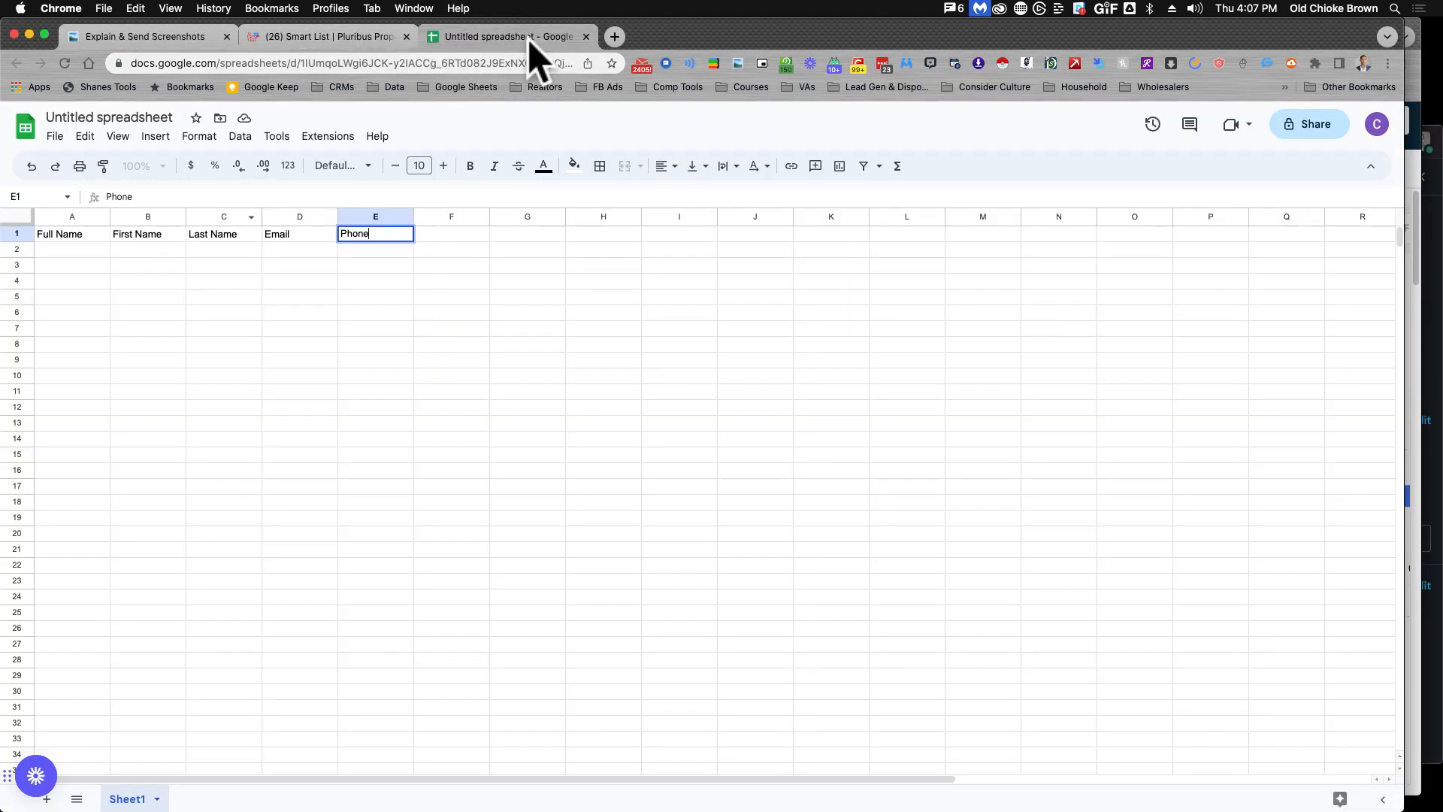
Start a contact import in the CRM, upload "realtor-Charlotte-Active (4) - realtor-Charlotte-Active (4).csv" and proceed to column mapping.
click(361, 44)
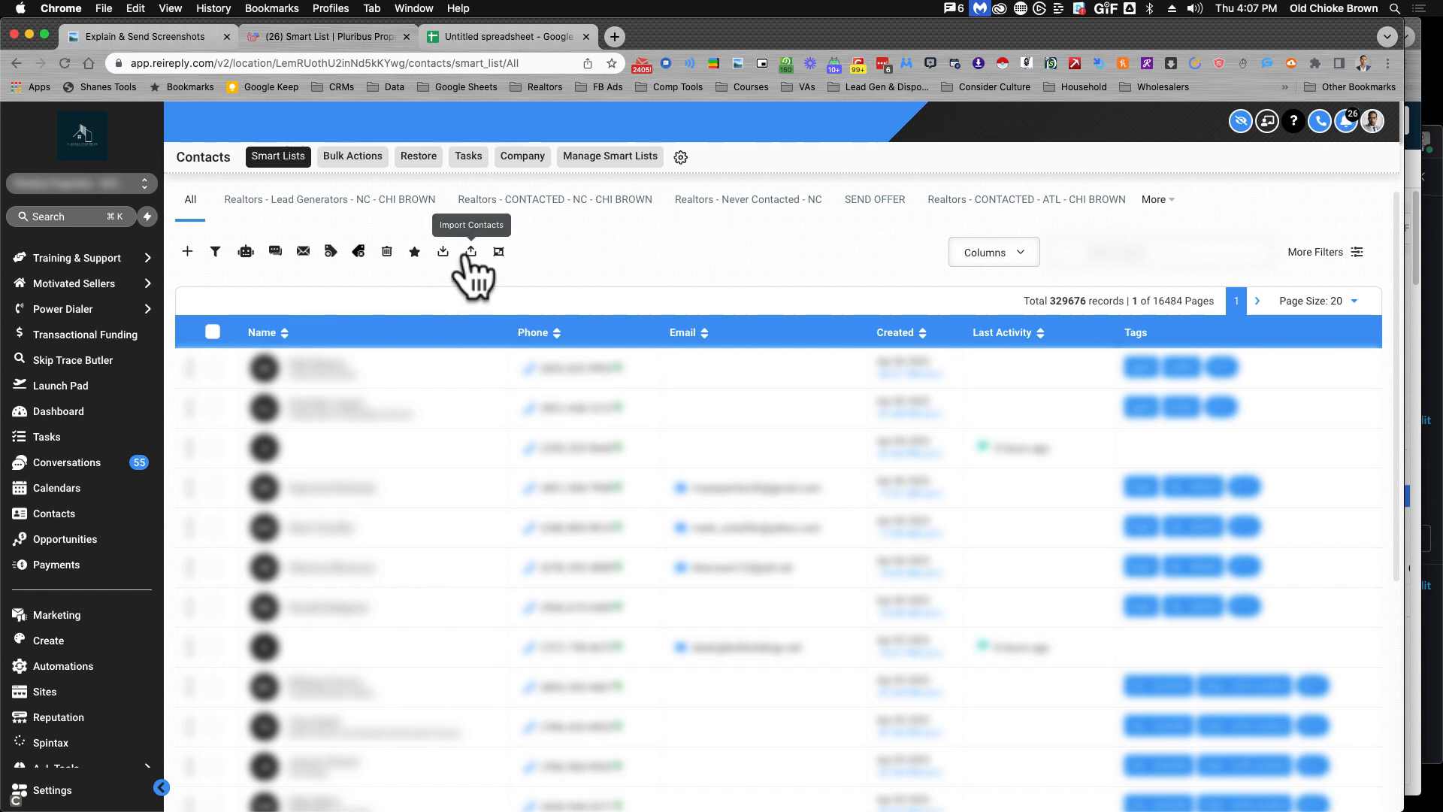
click(471, 254)
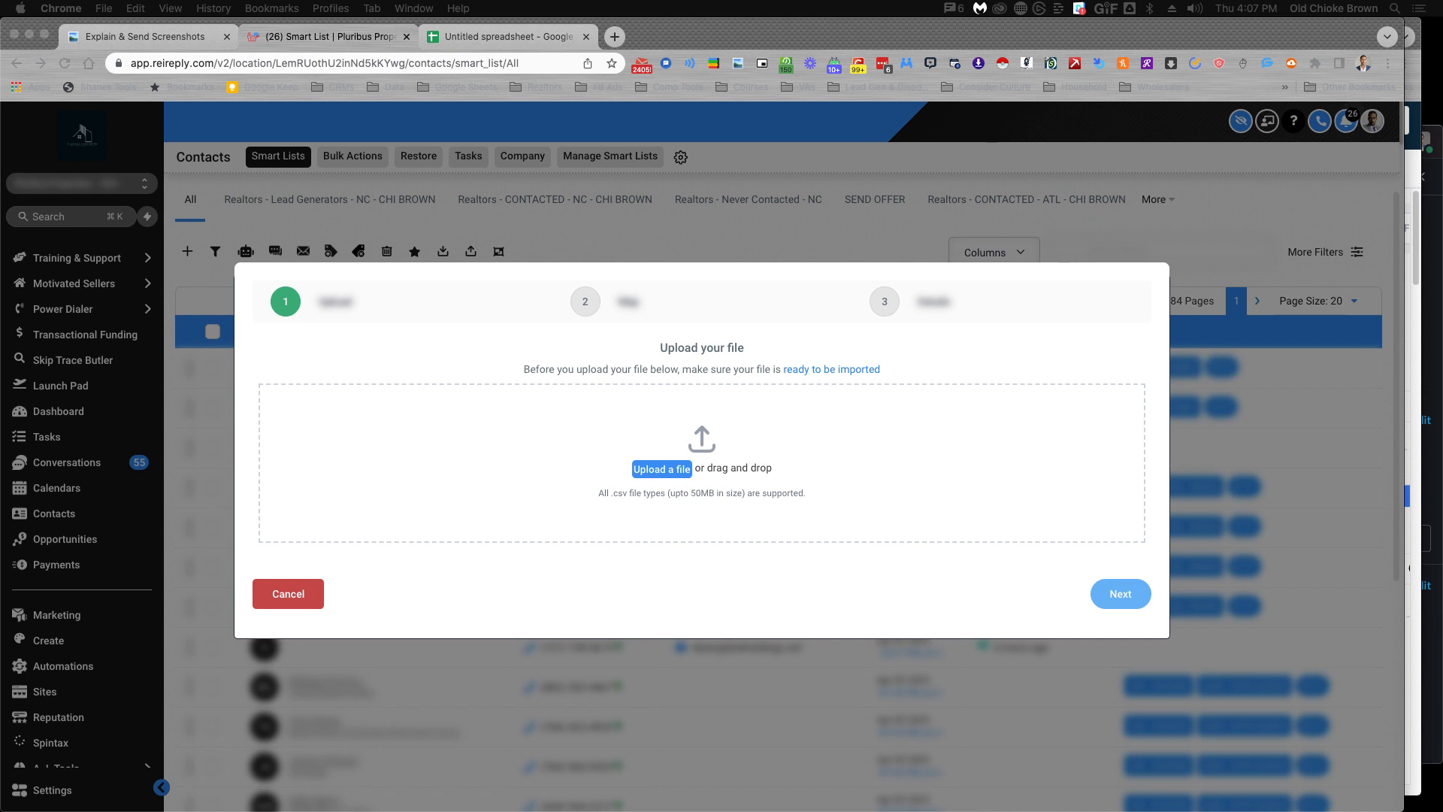
drag(1428, 571, 684, 472)
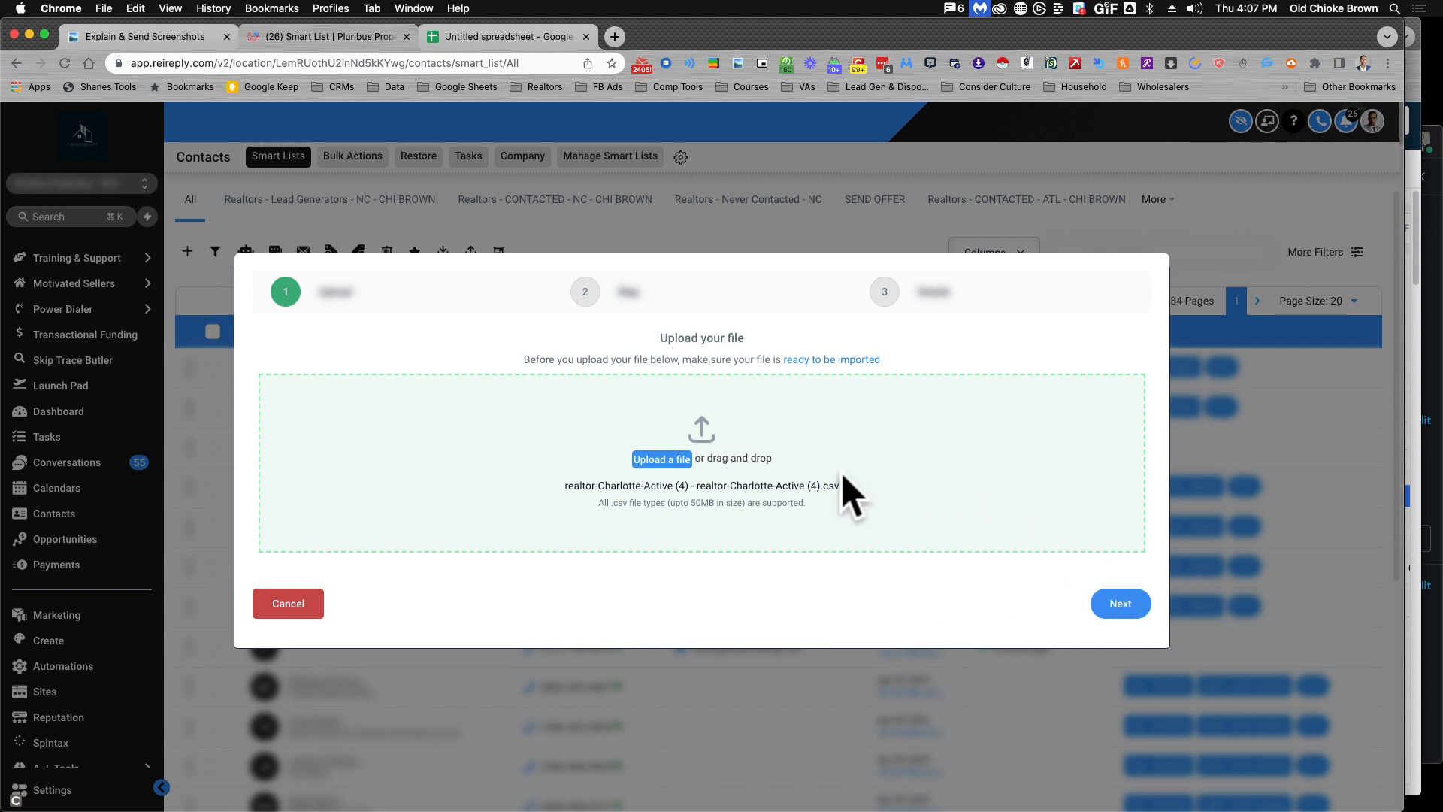
click(1127, 609)
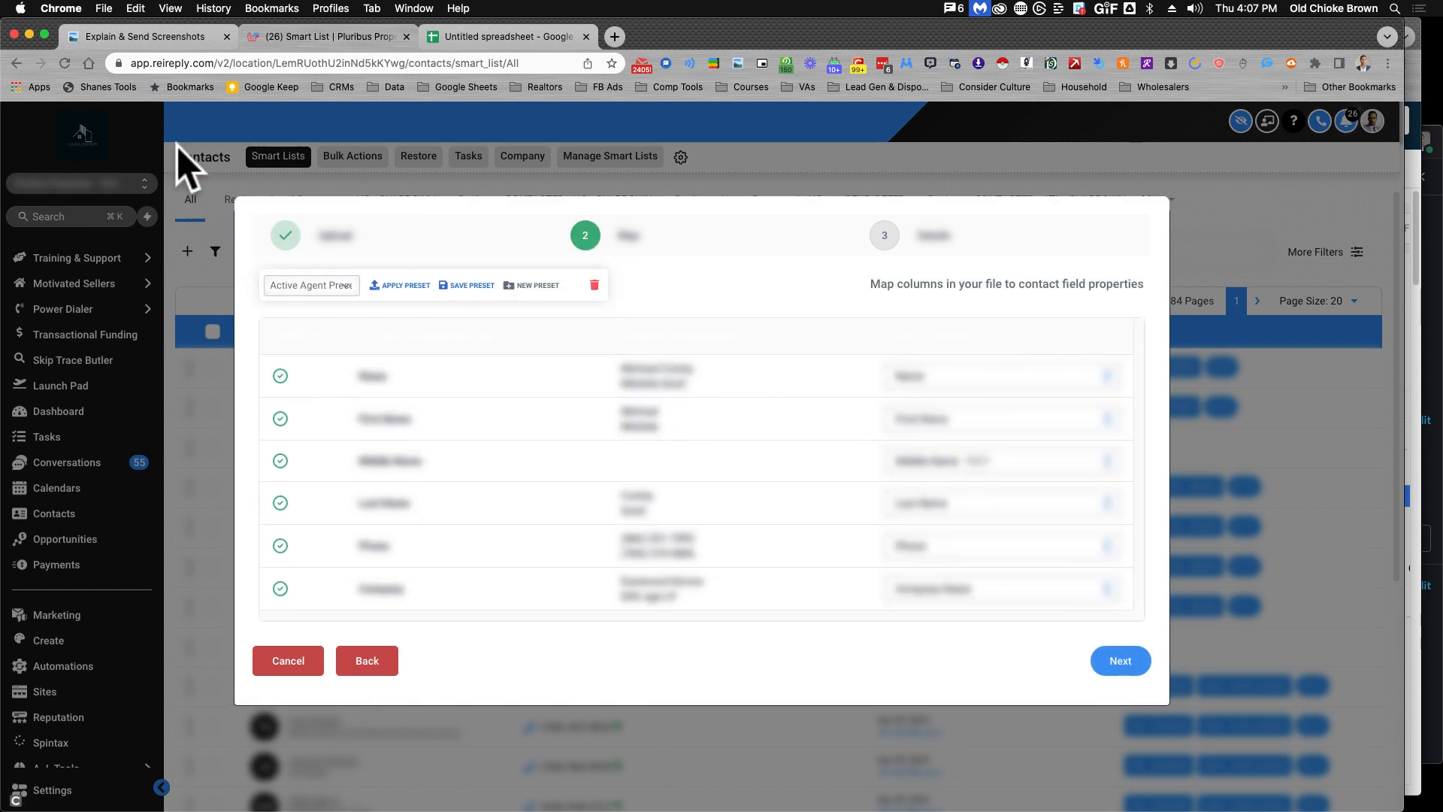
Examine how the file's columns map to contact fields in the enlarged screenshot, and return to the import's mapping stage.
click(120, 36)
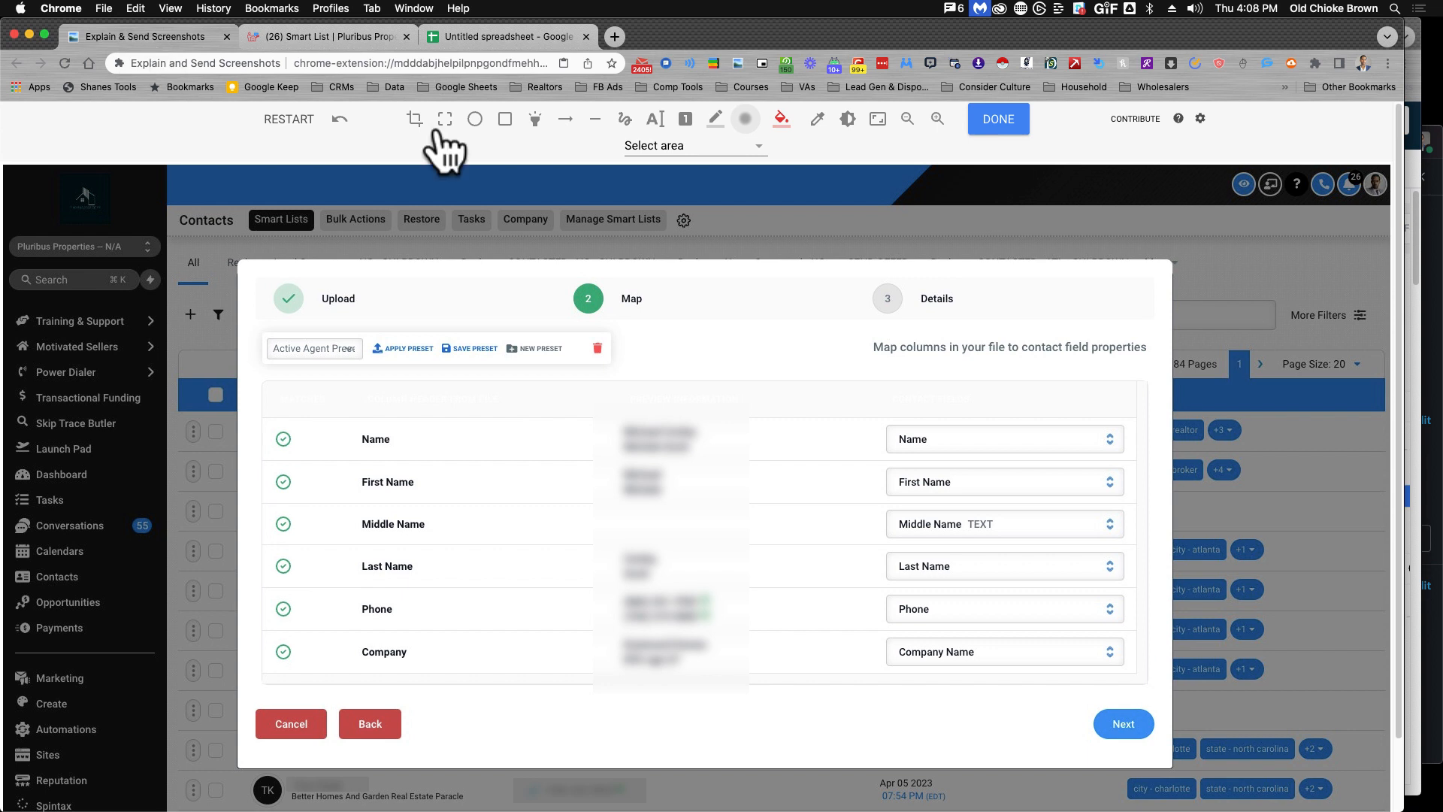
click(876, 119)
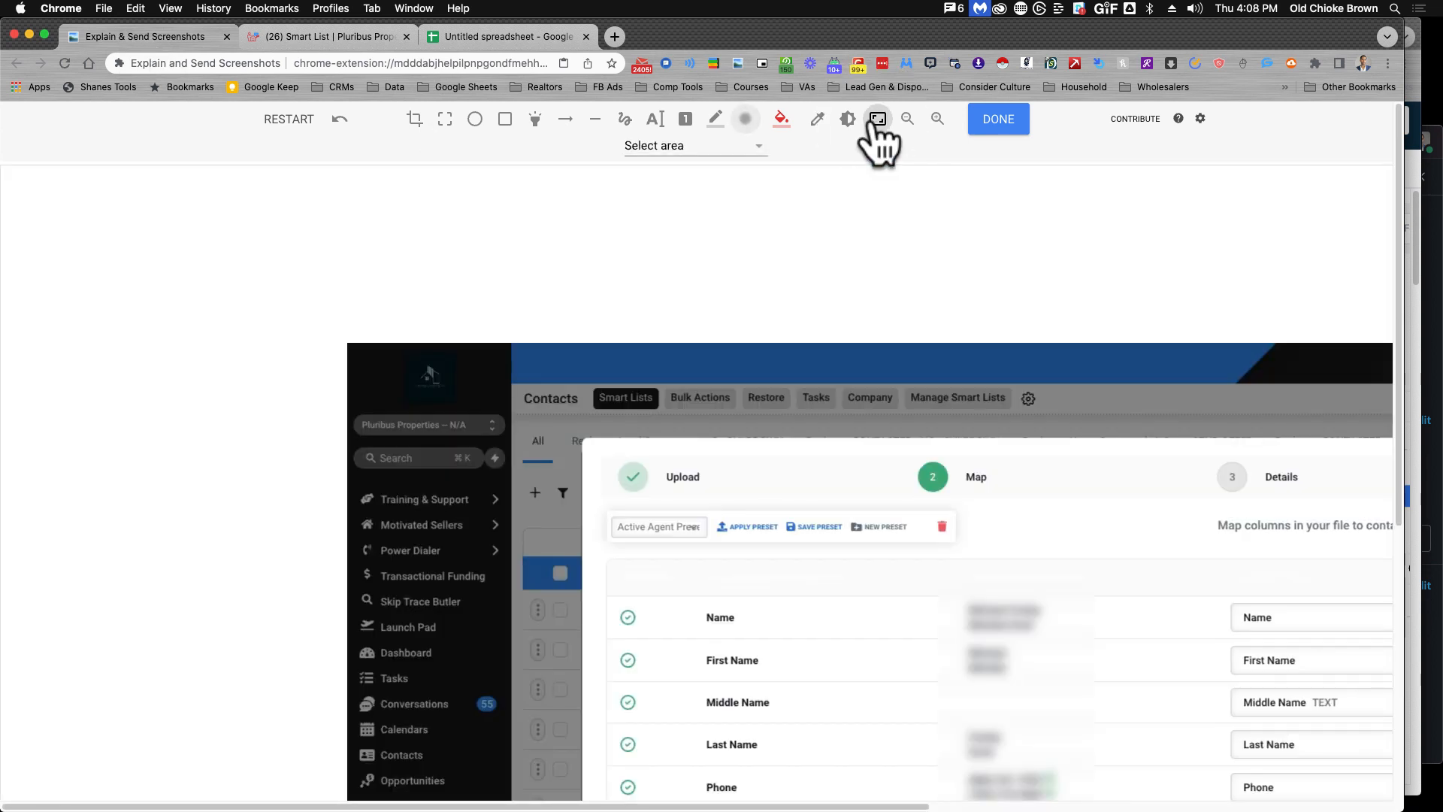
click(877, 120)
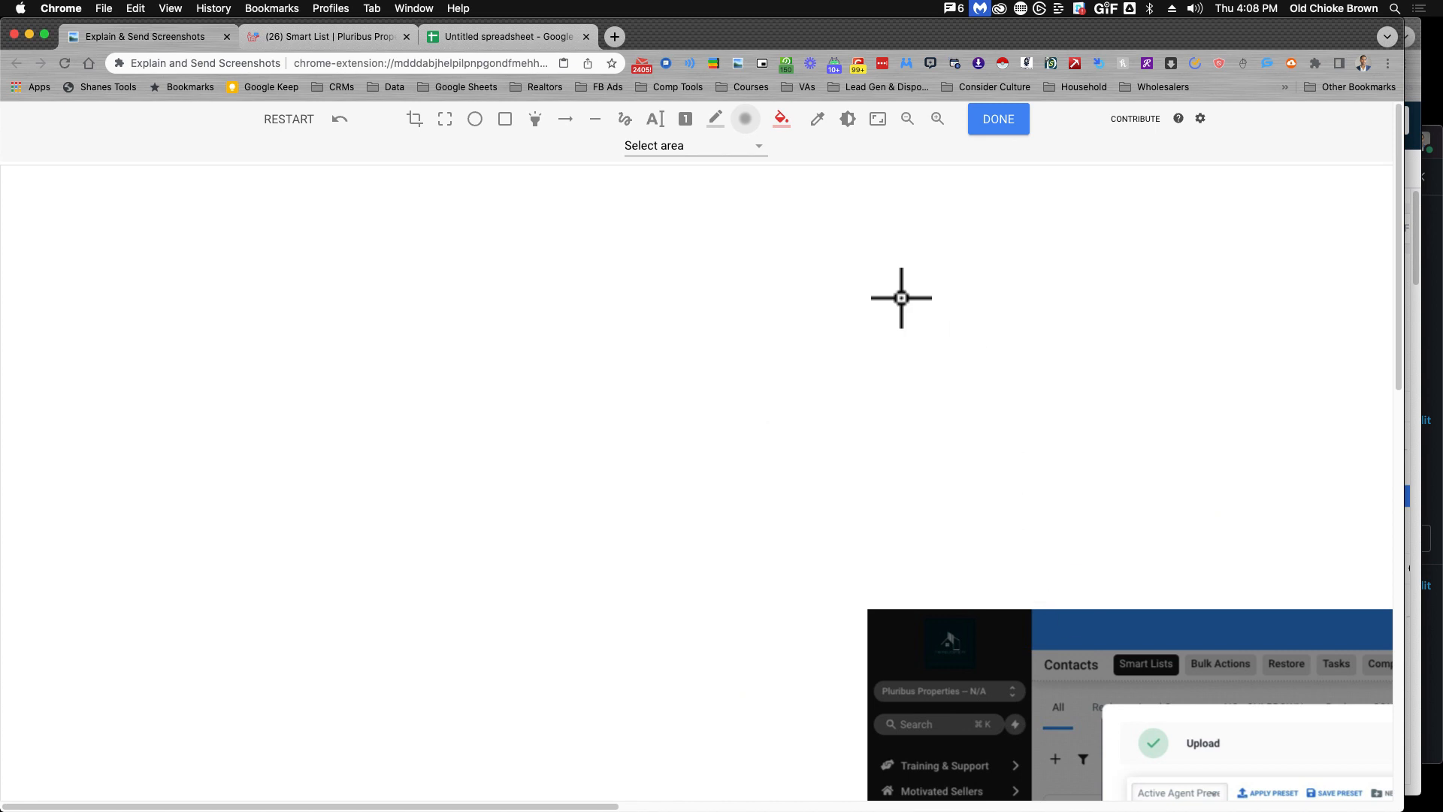
click(907, 121)
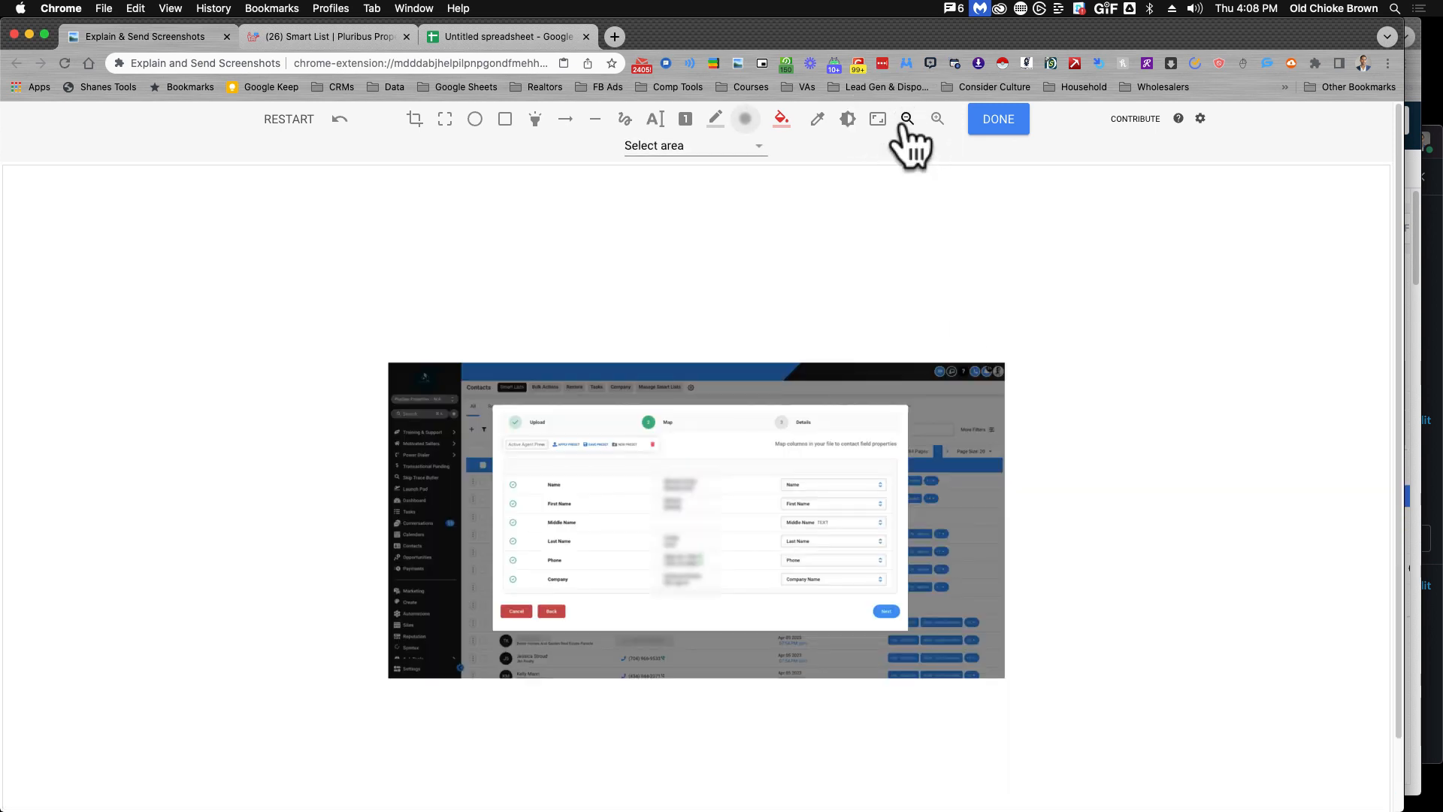
click(936, 118)
scroll(1011, 360, down, 5)
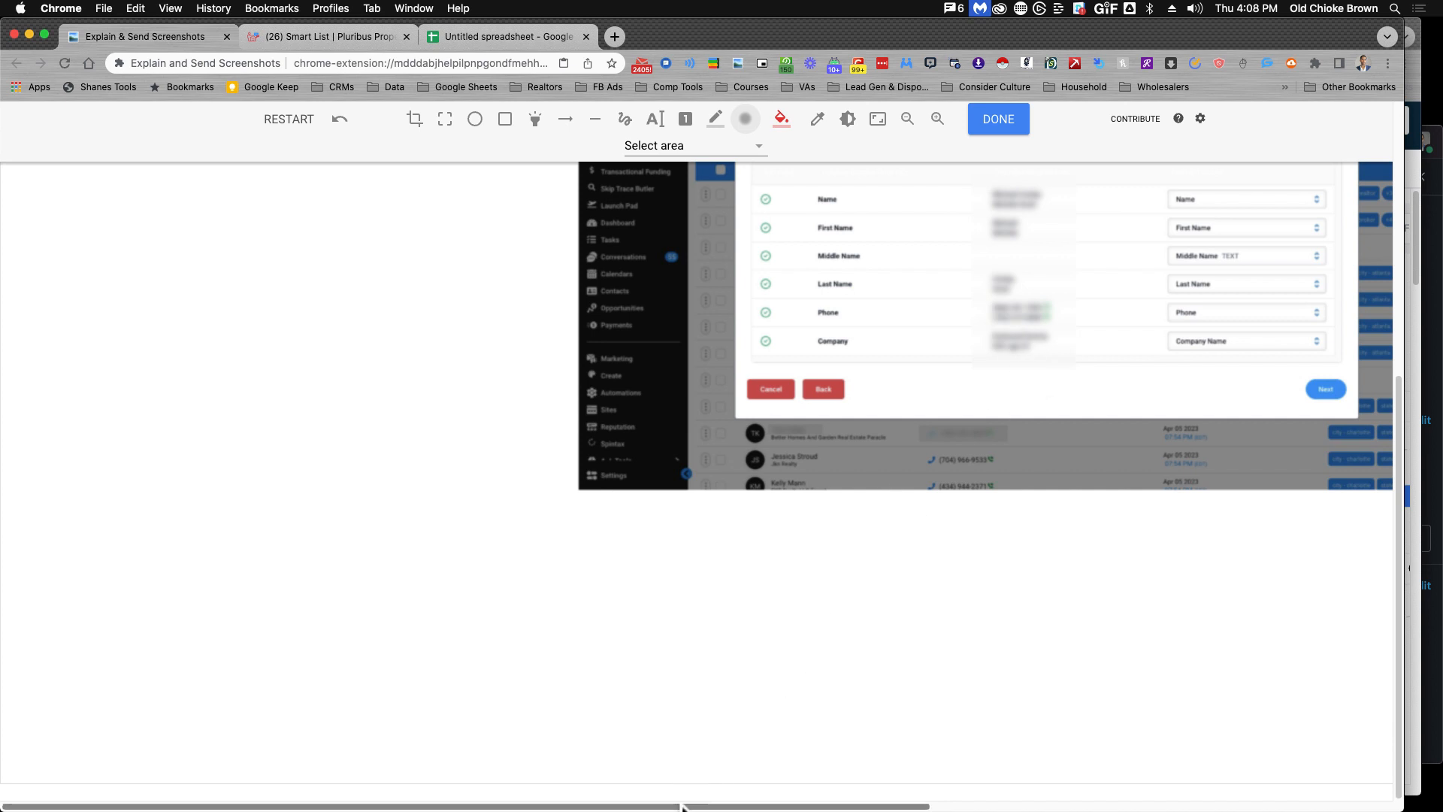
drag(681, 807, 850, 789)
scroll(822, 699, up, 5)
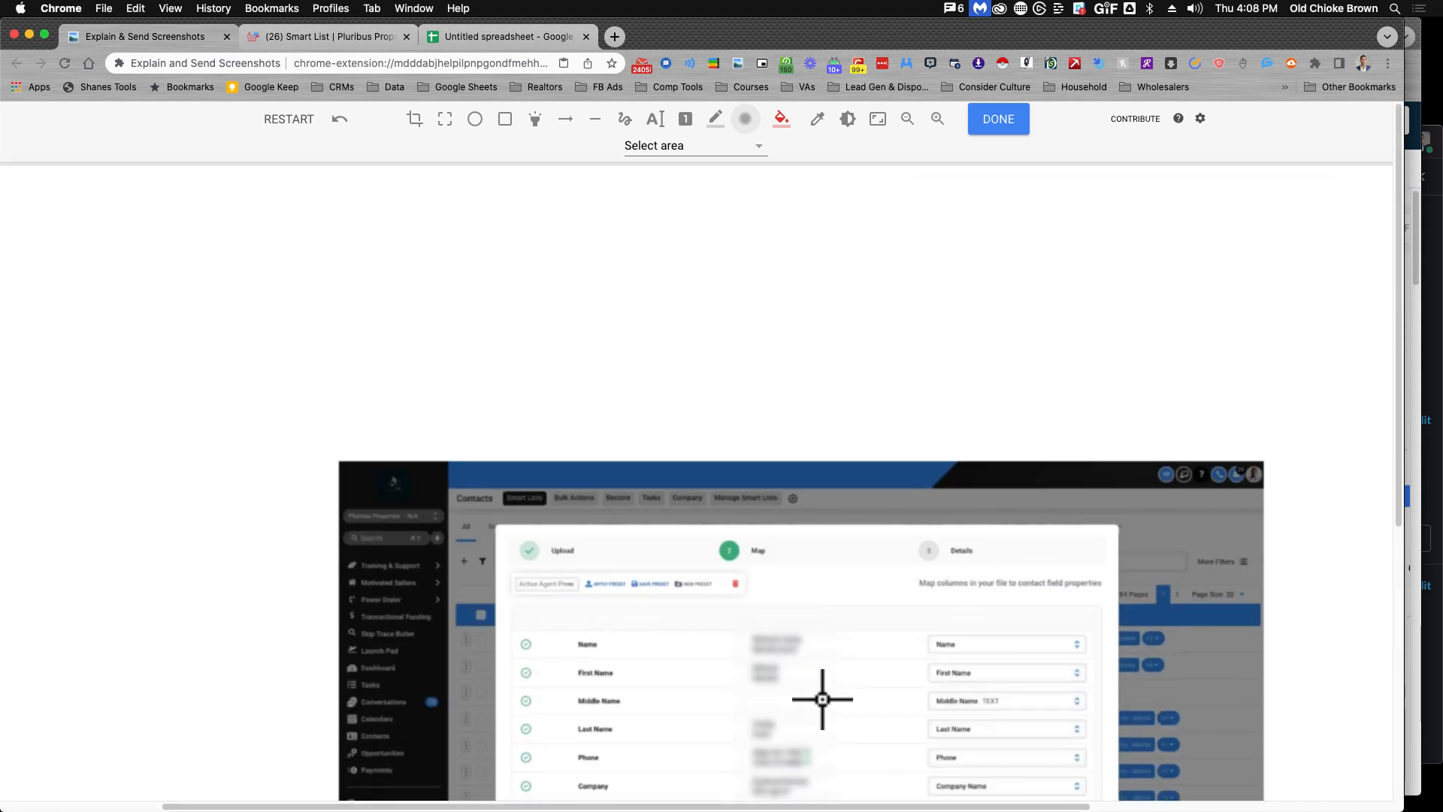
scroll(823, 699, down, 3)
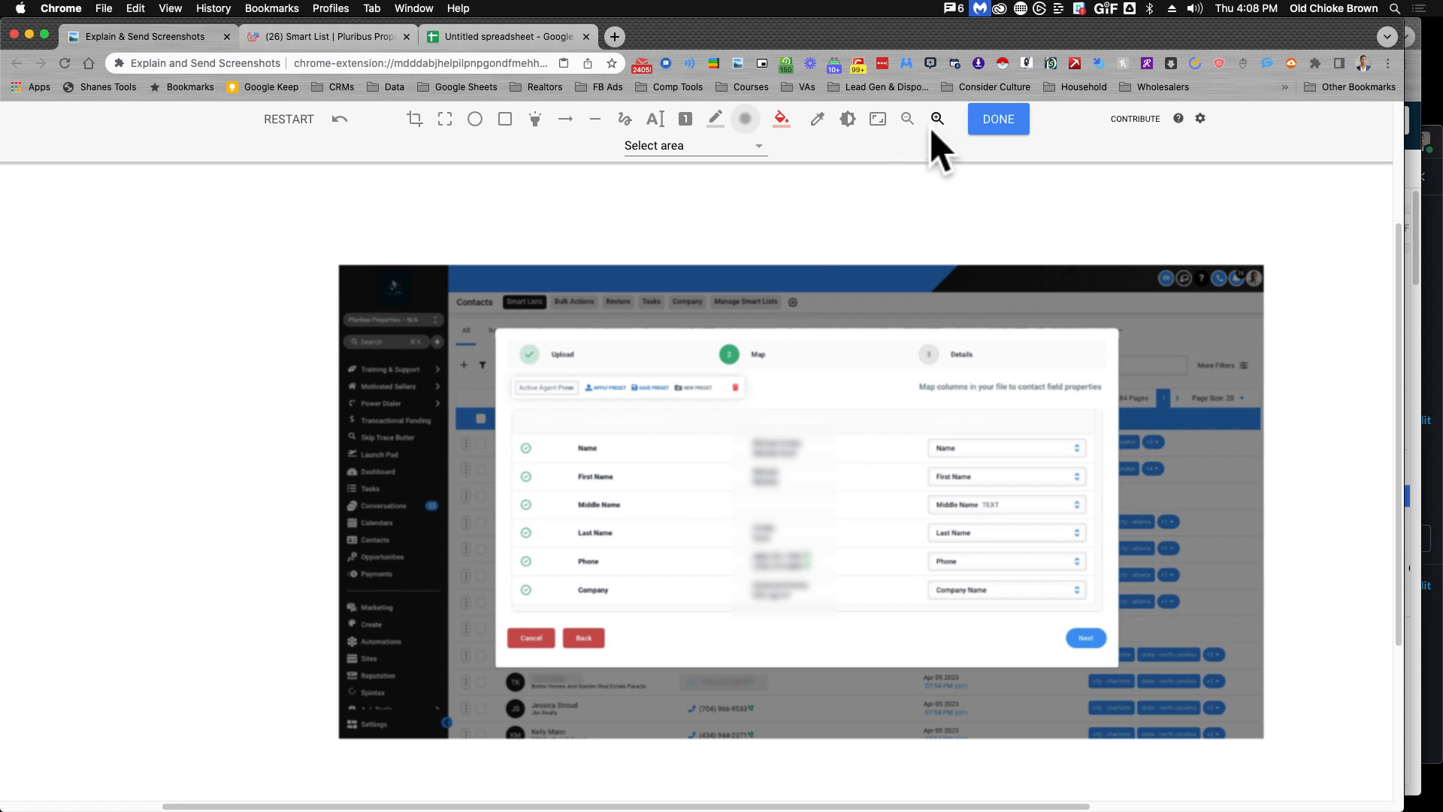
click(934, 127)
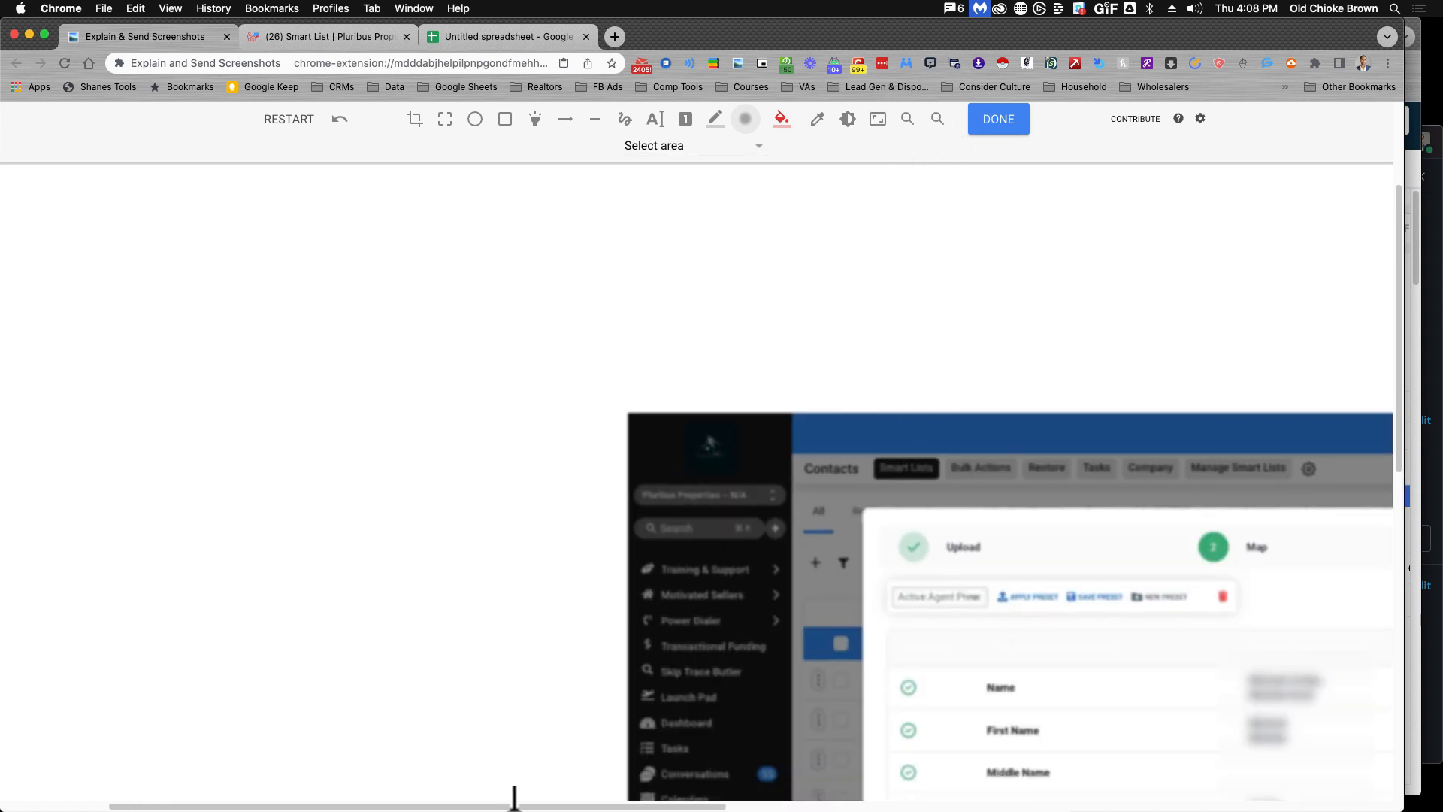
drag(503, 797, 744, 804)
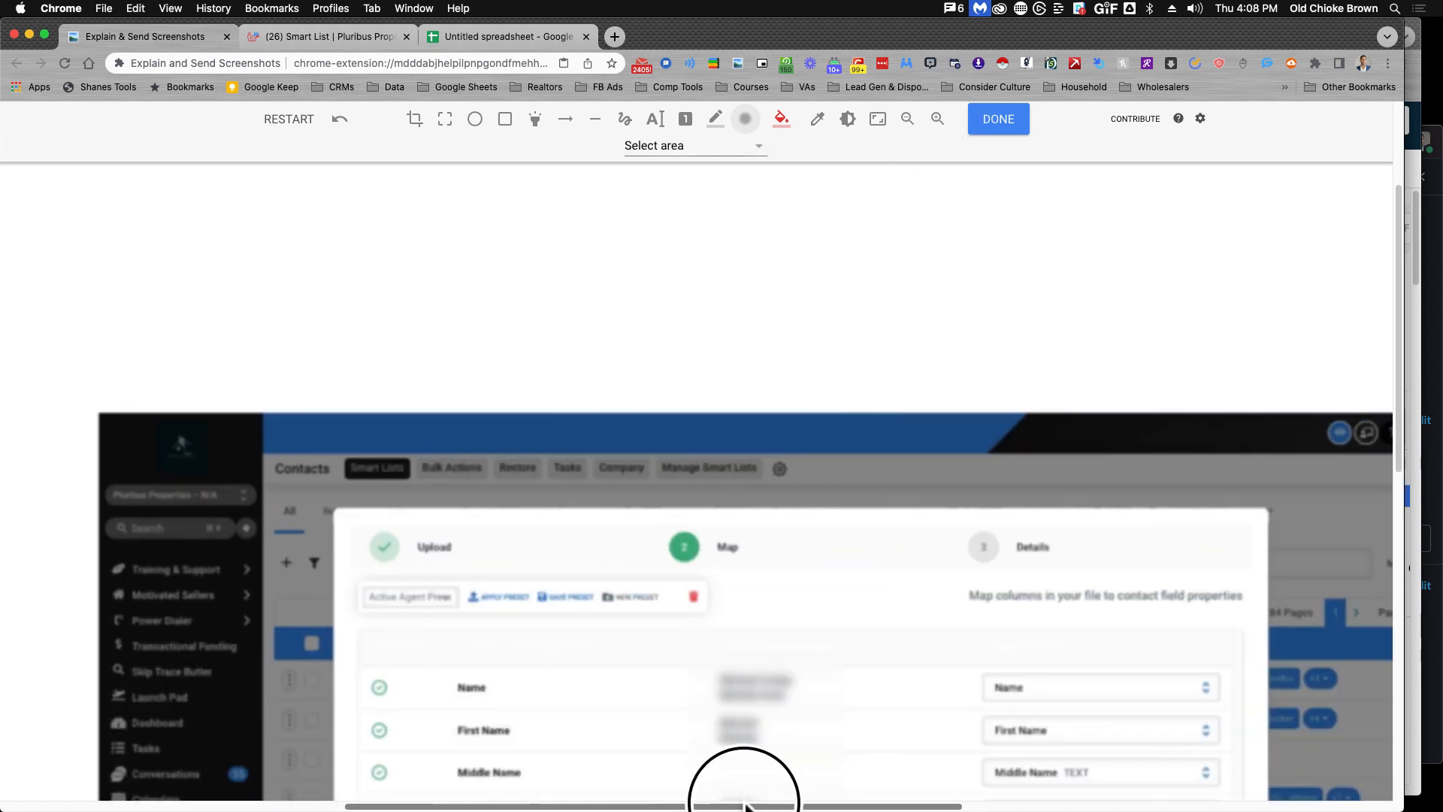
scroll(731, 539, down, 8)
scroll(733, 537, up, 2)
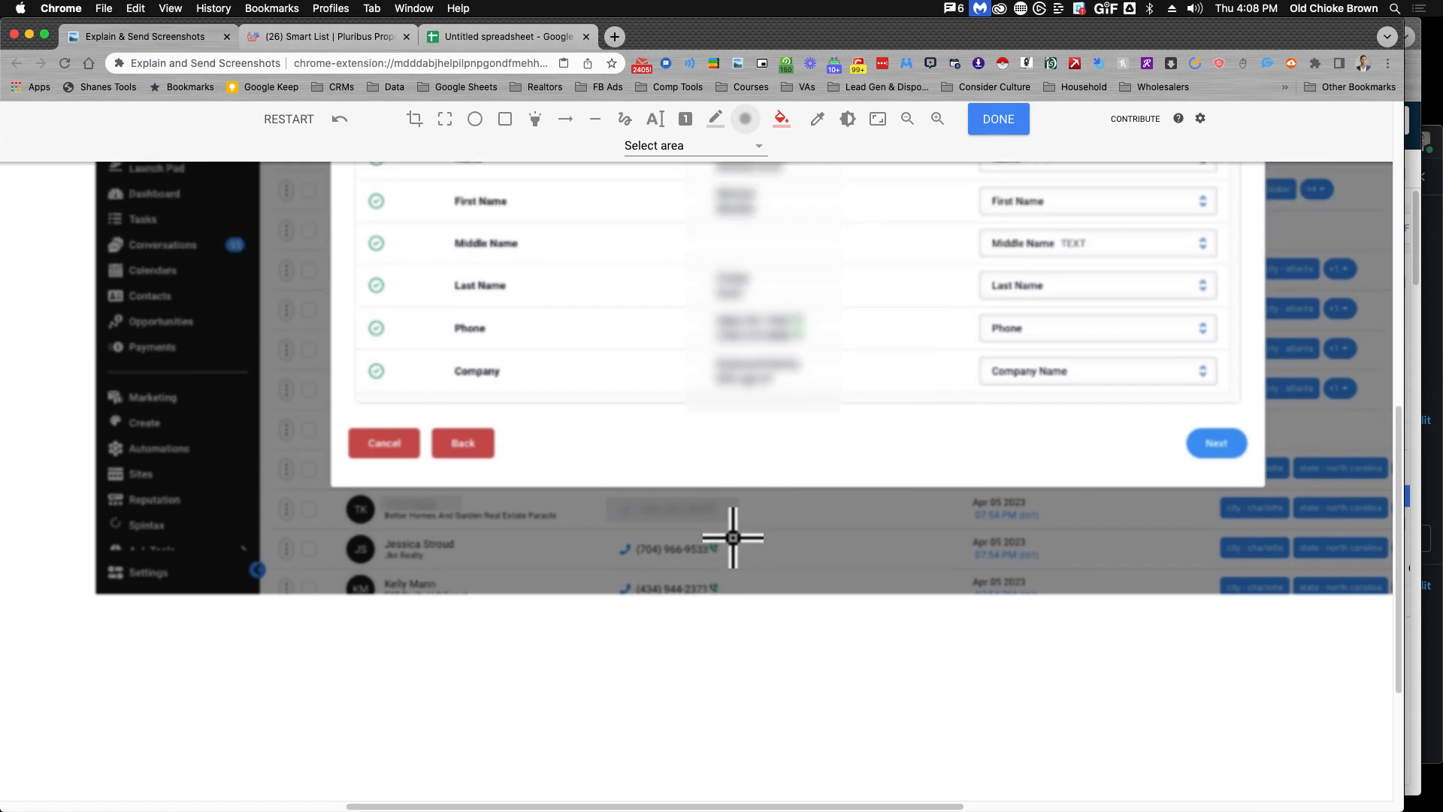
scroll(733, 537, up, 2)
scroll(732, 538, up, 3)
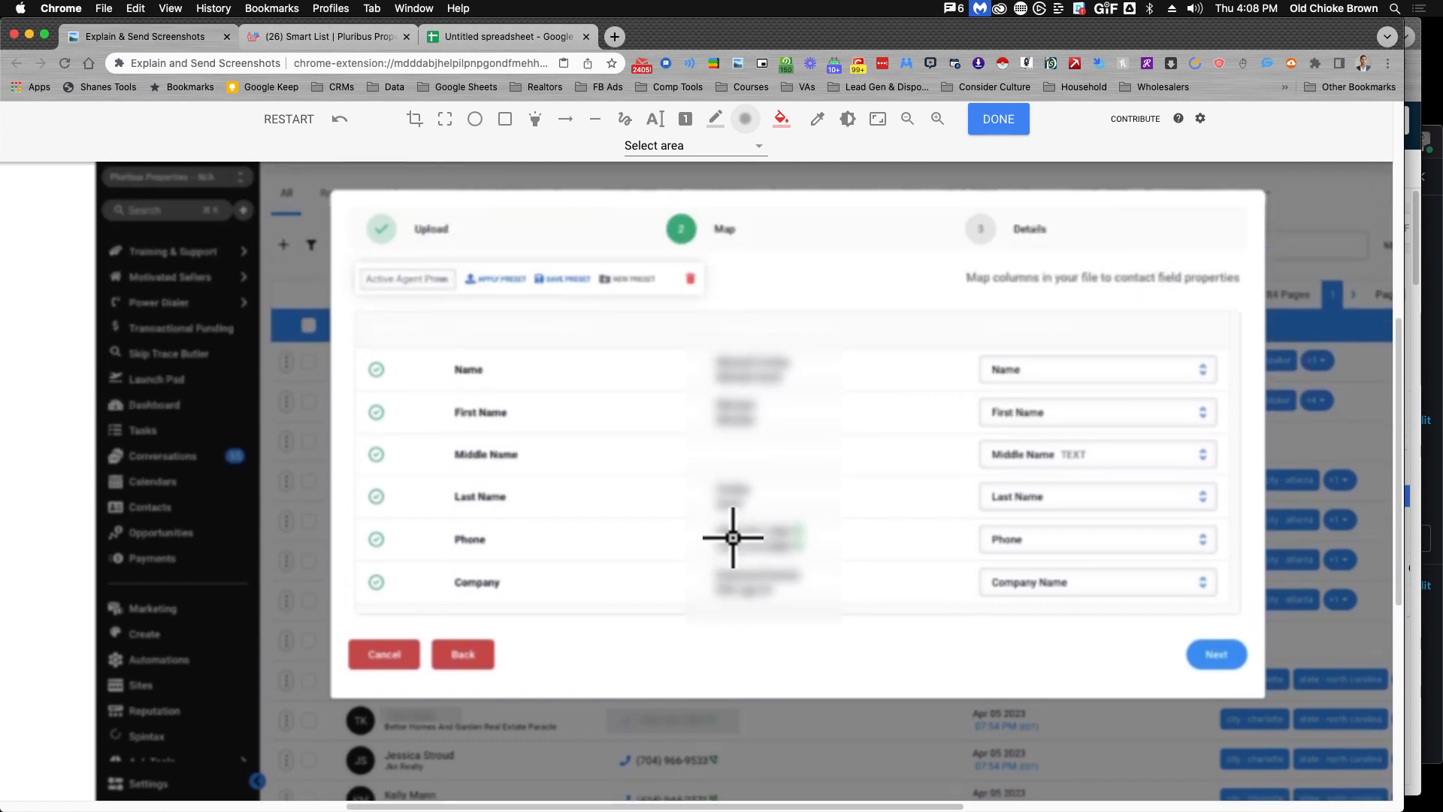
scroll(733, 537, up, 1)
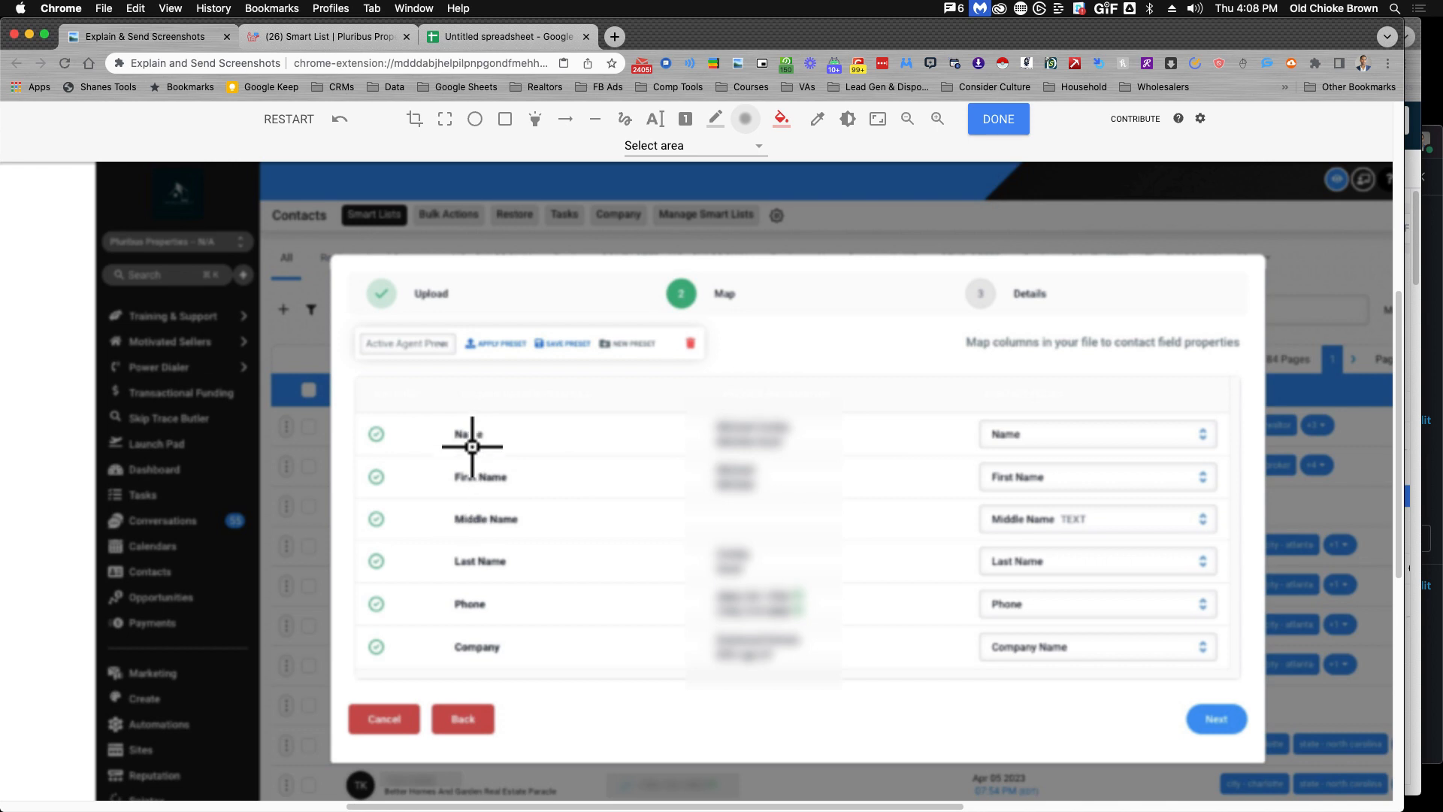
click(313, 39)
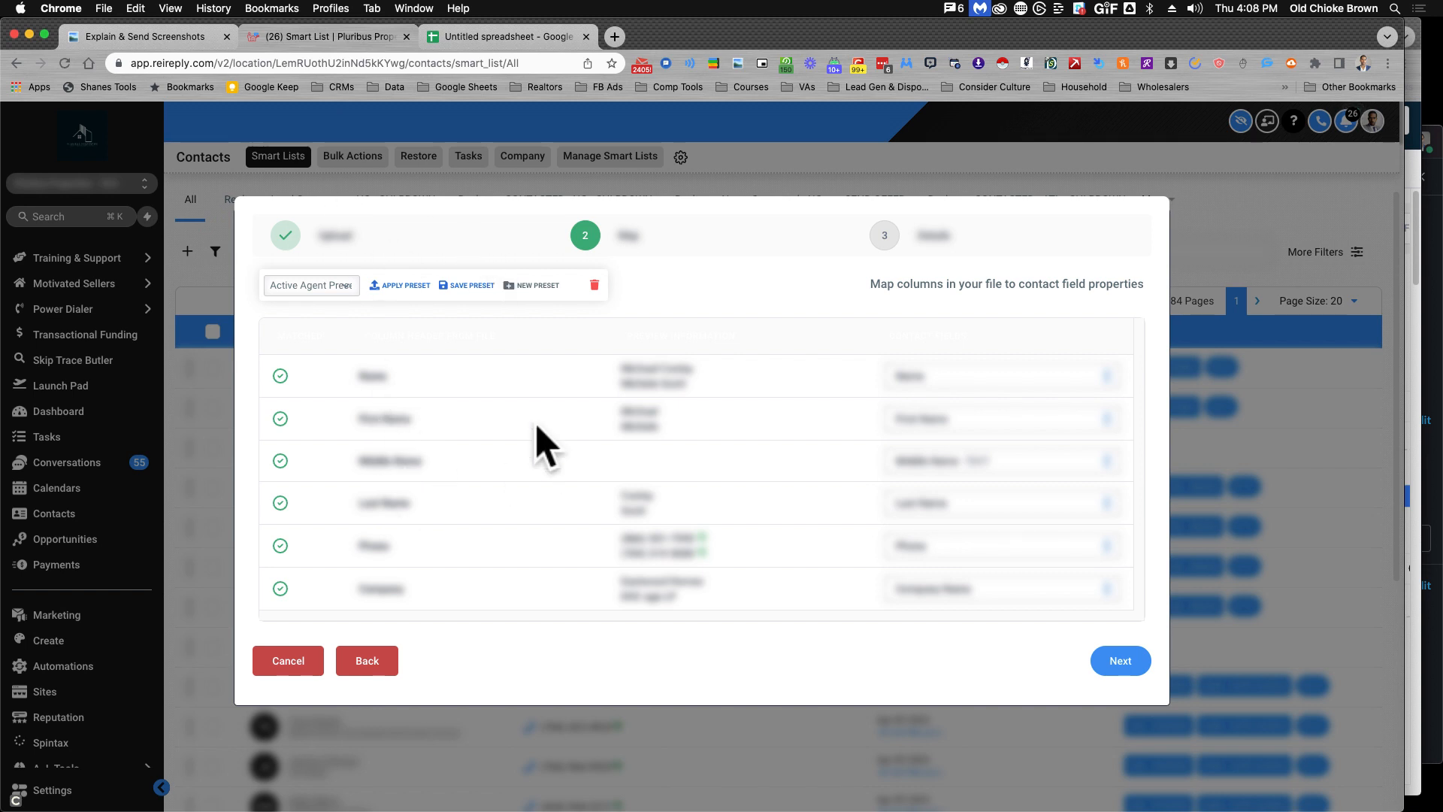
click(194, 36)
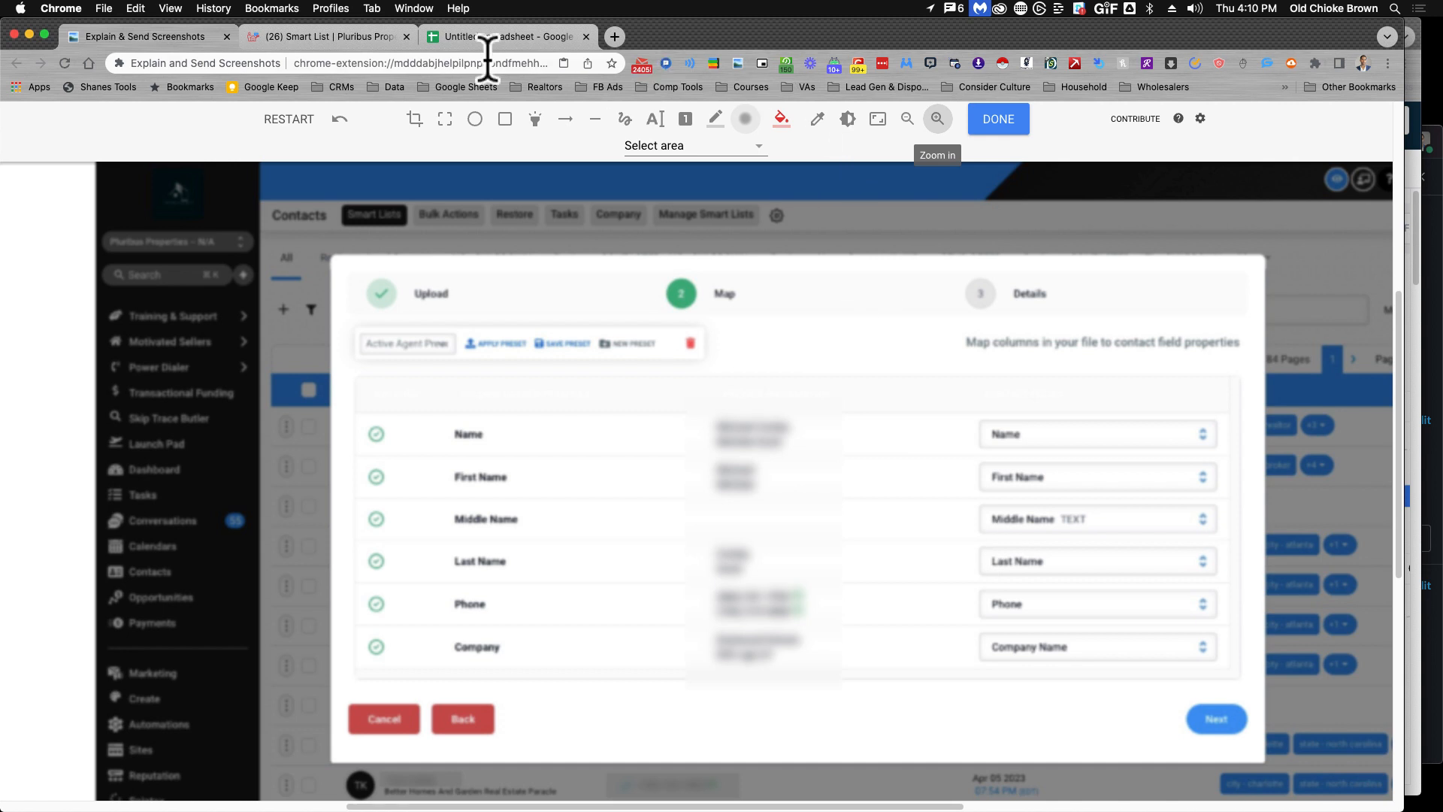
click(348, 35)
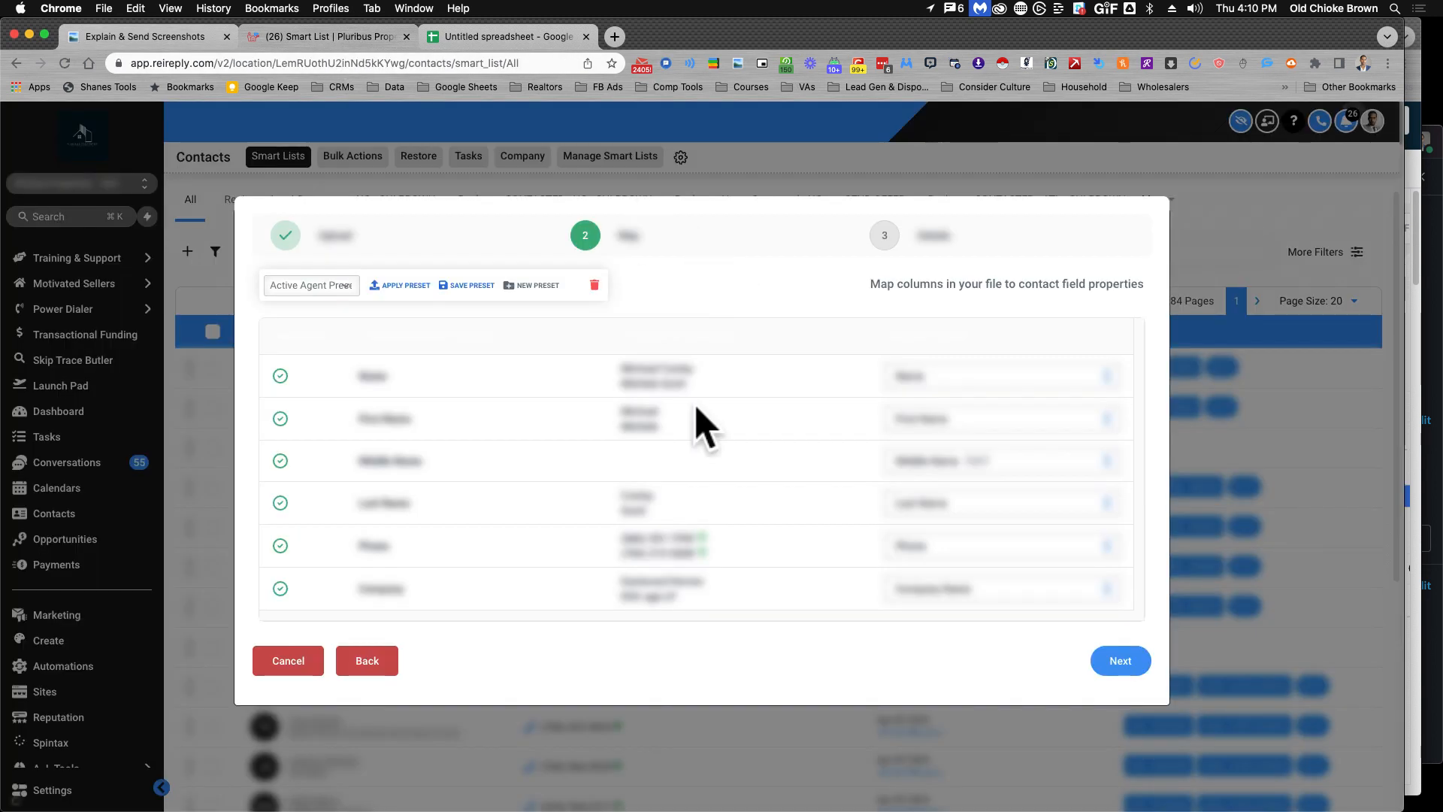
Accept the column mapping and name the import REALTOR_LIST_6_APR_2023_4_07_PM.
click(1116, 658)
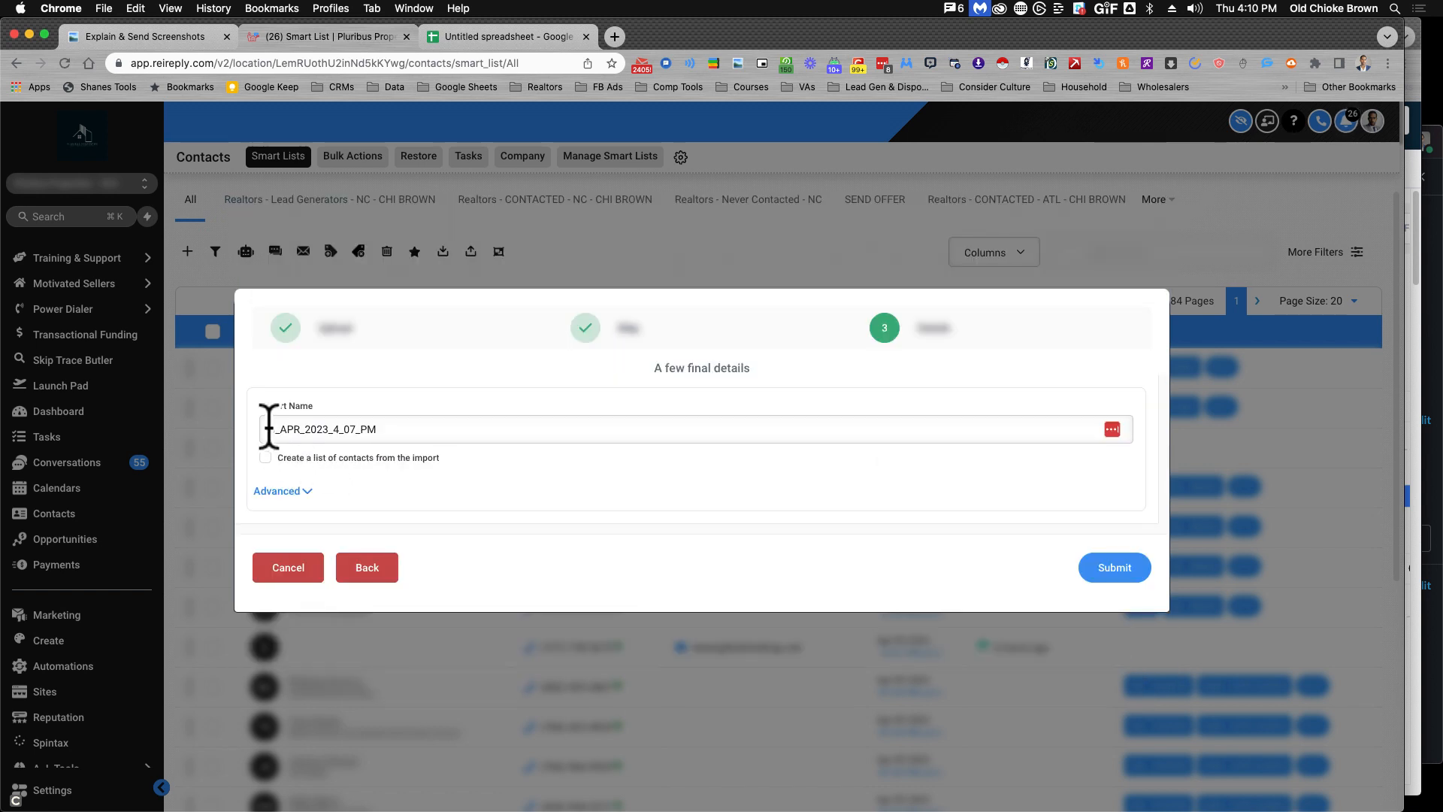
click(268, 429)
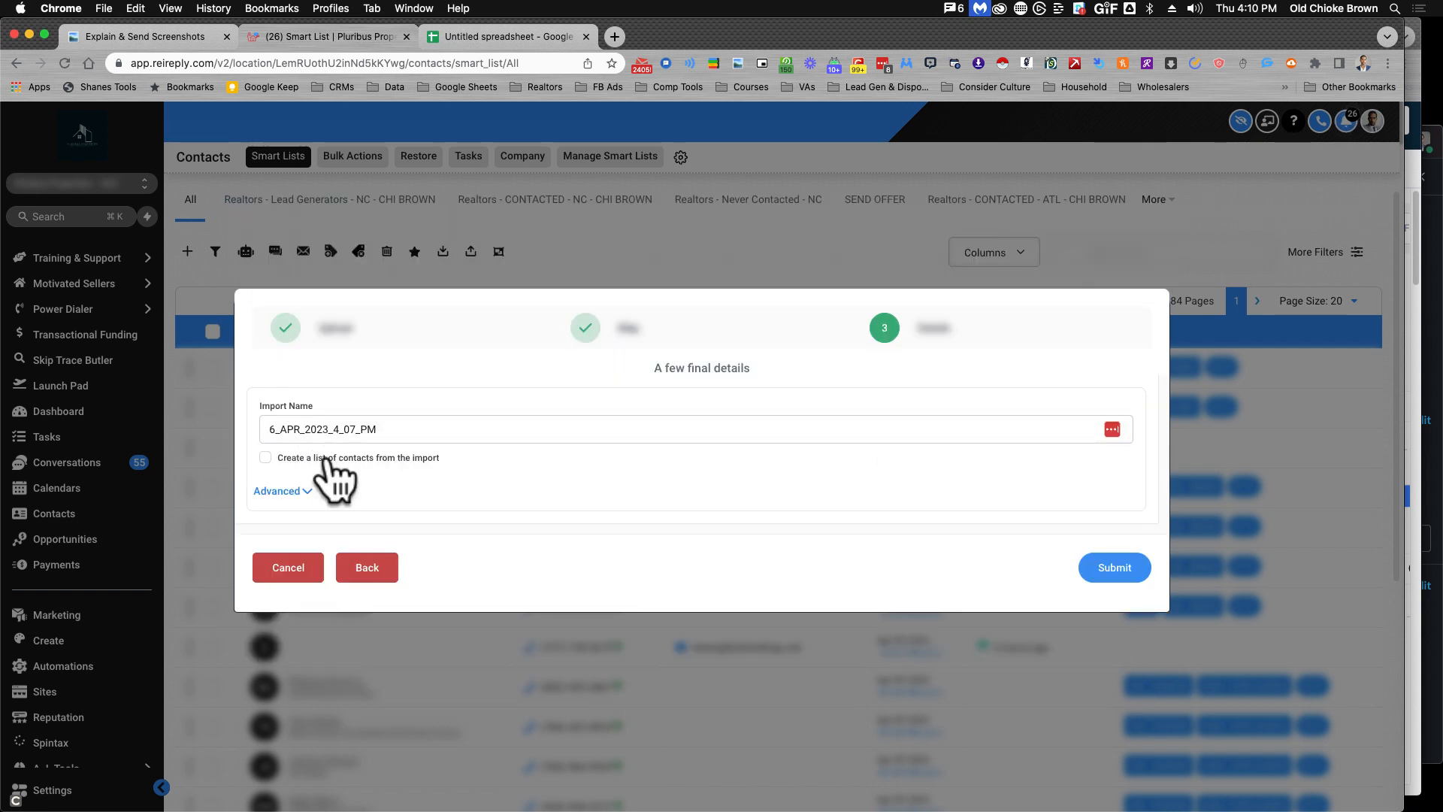
text(REALTOR_LIST_)
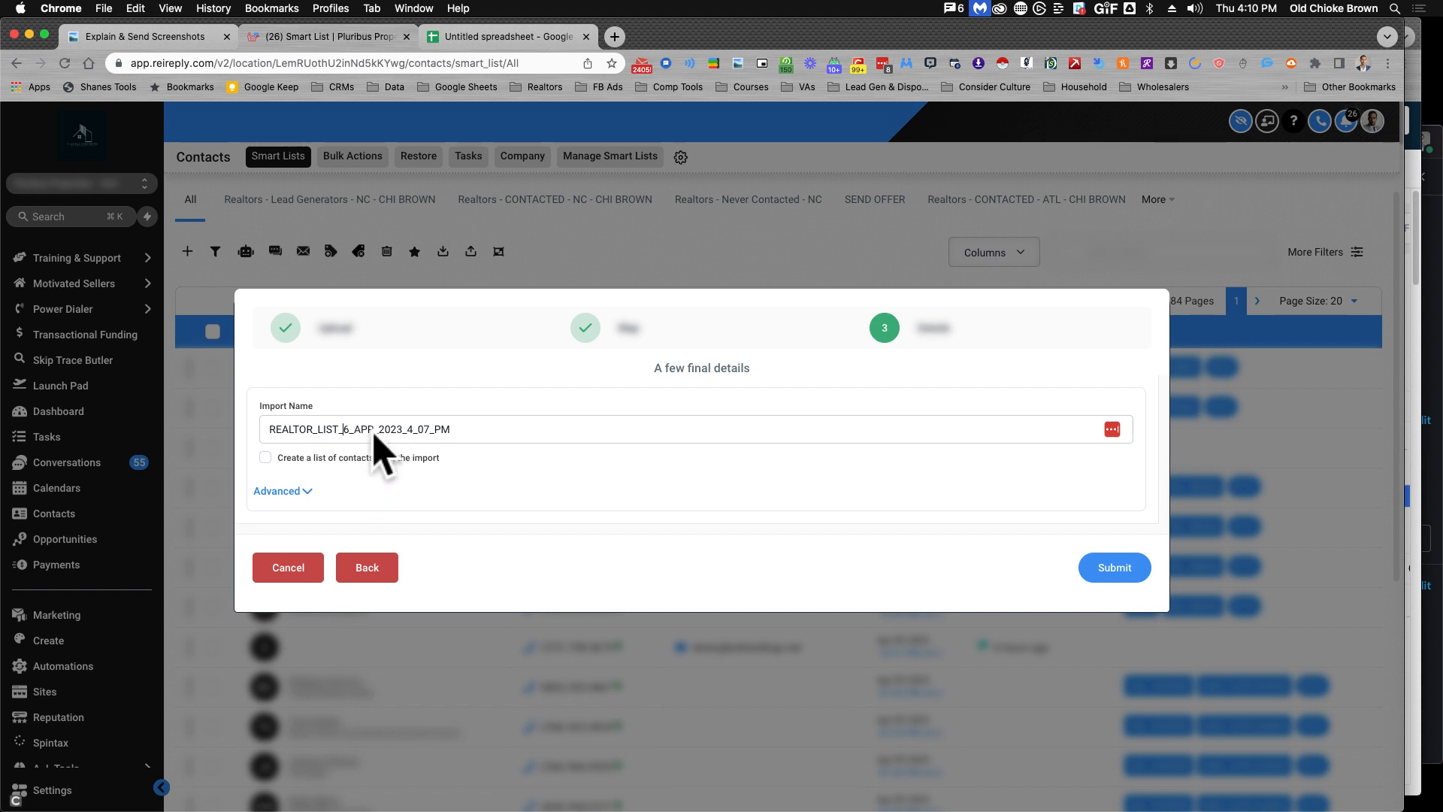
Expand the advanced import options and keep Phone as the primary field for finding existing contacts.
click(300, 492)
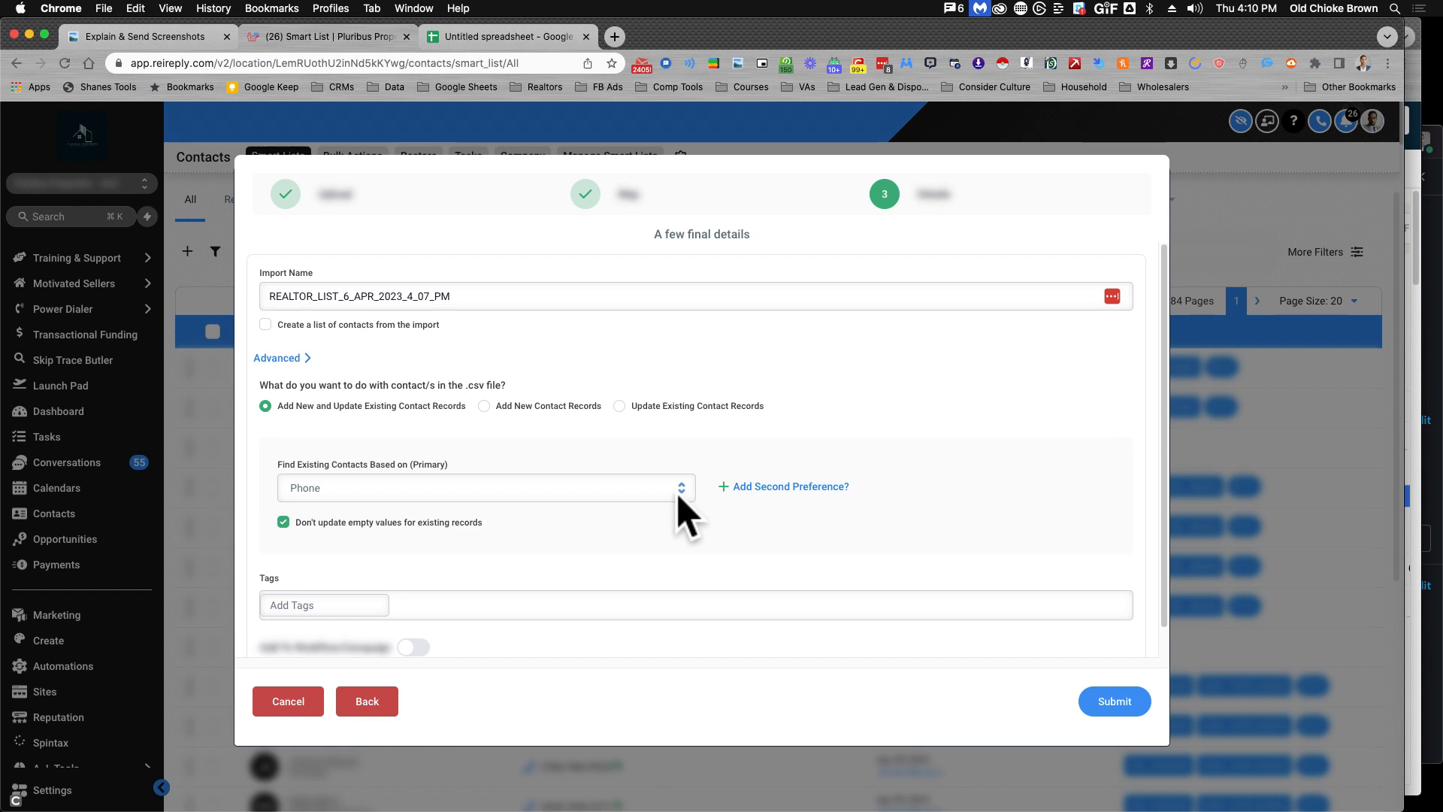
click(577, 490)
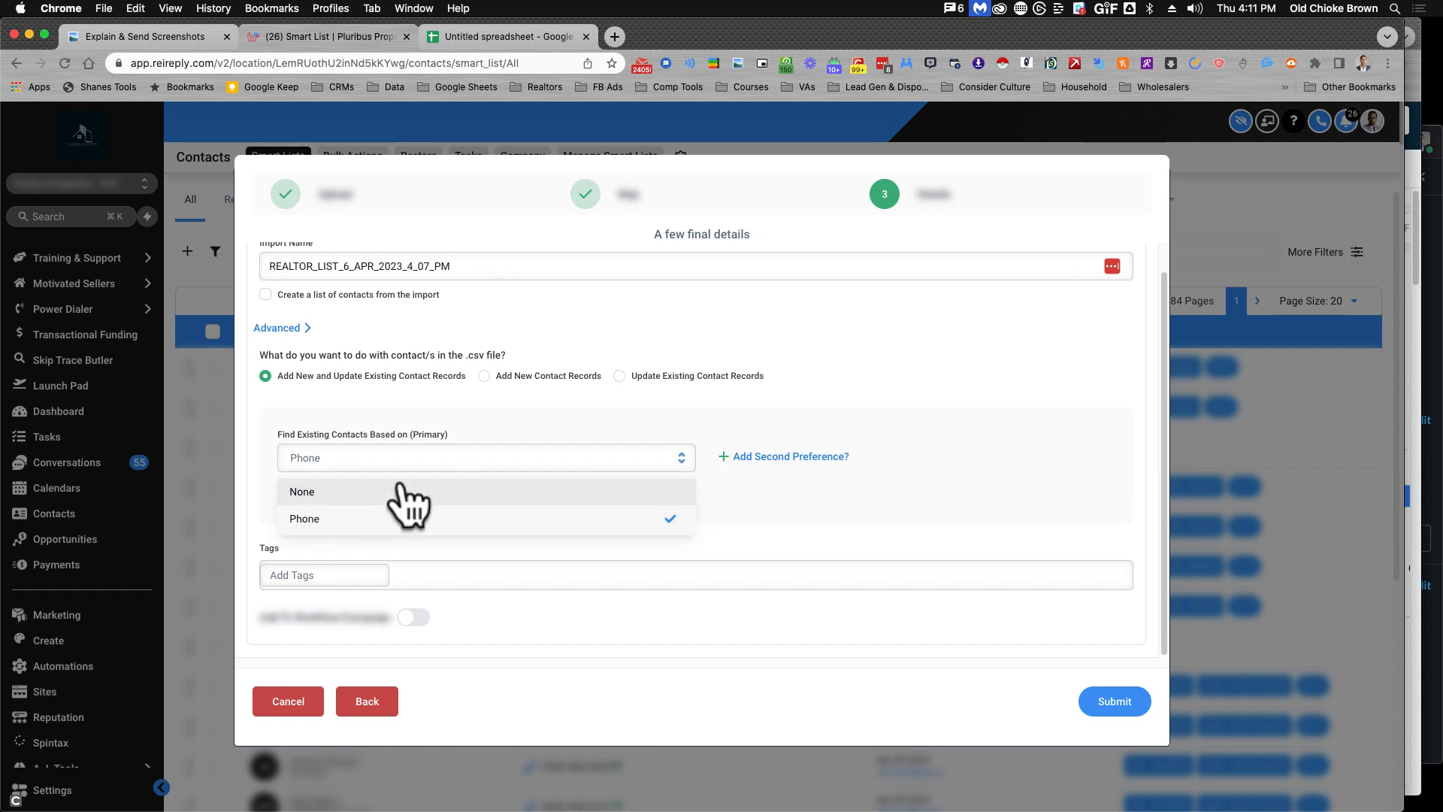
click(556, 457)
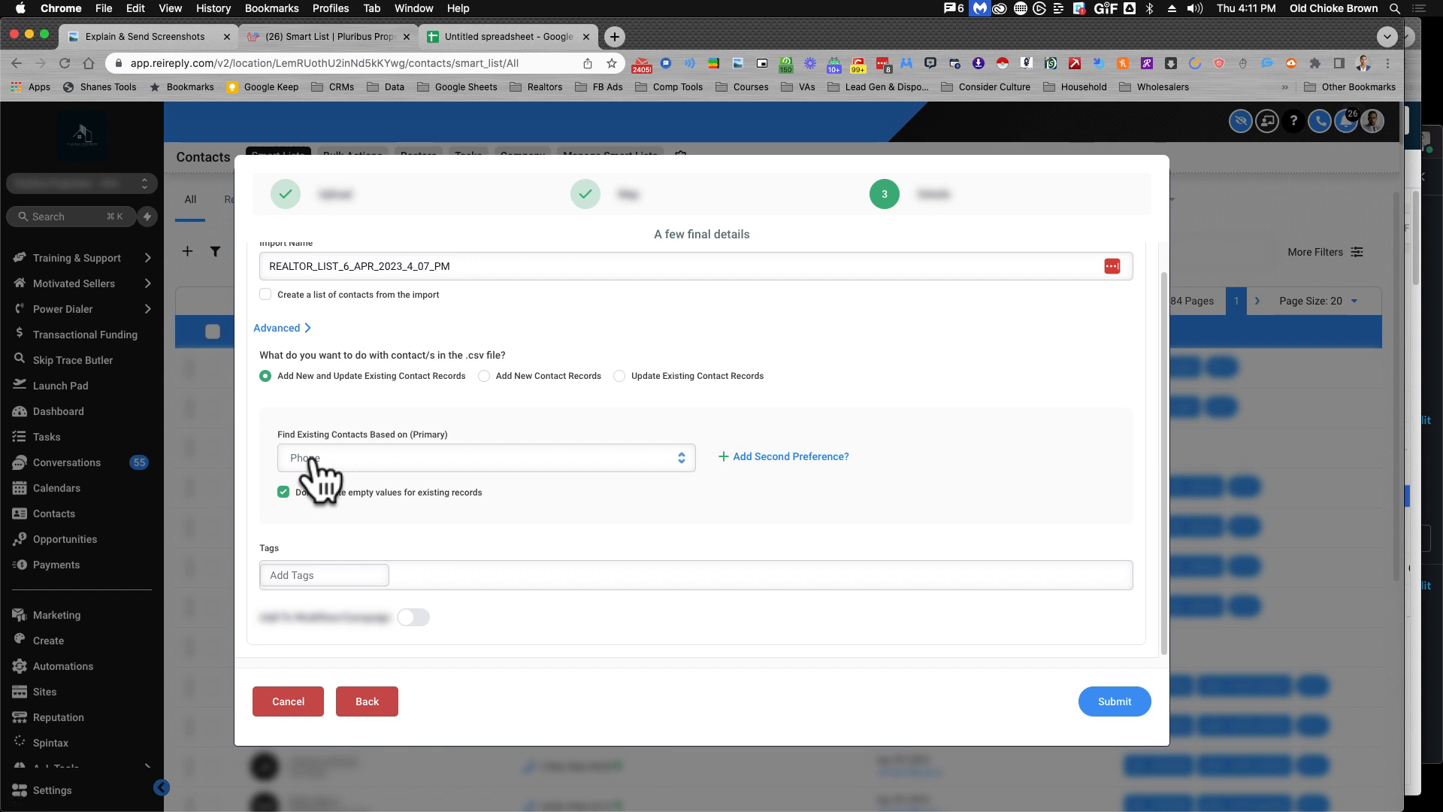
Add the existing "realtor" tag to the imported contacts.
click(309, 575)
text(Rea)
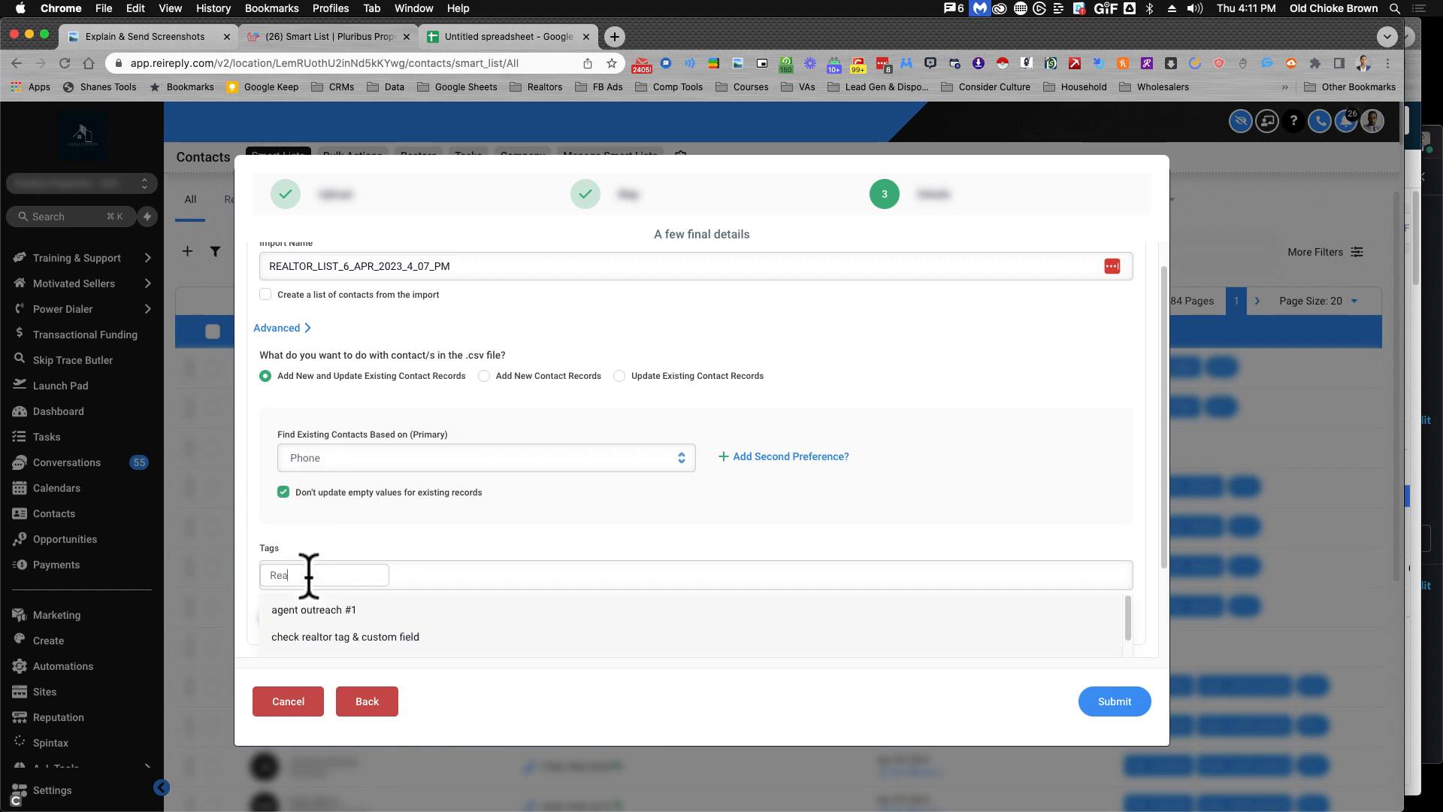
text(ltor)
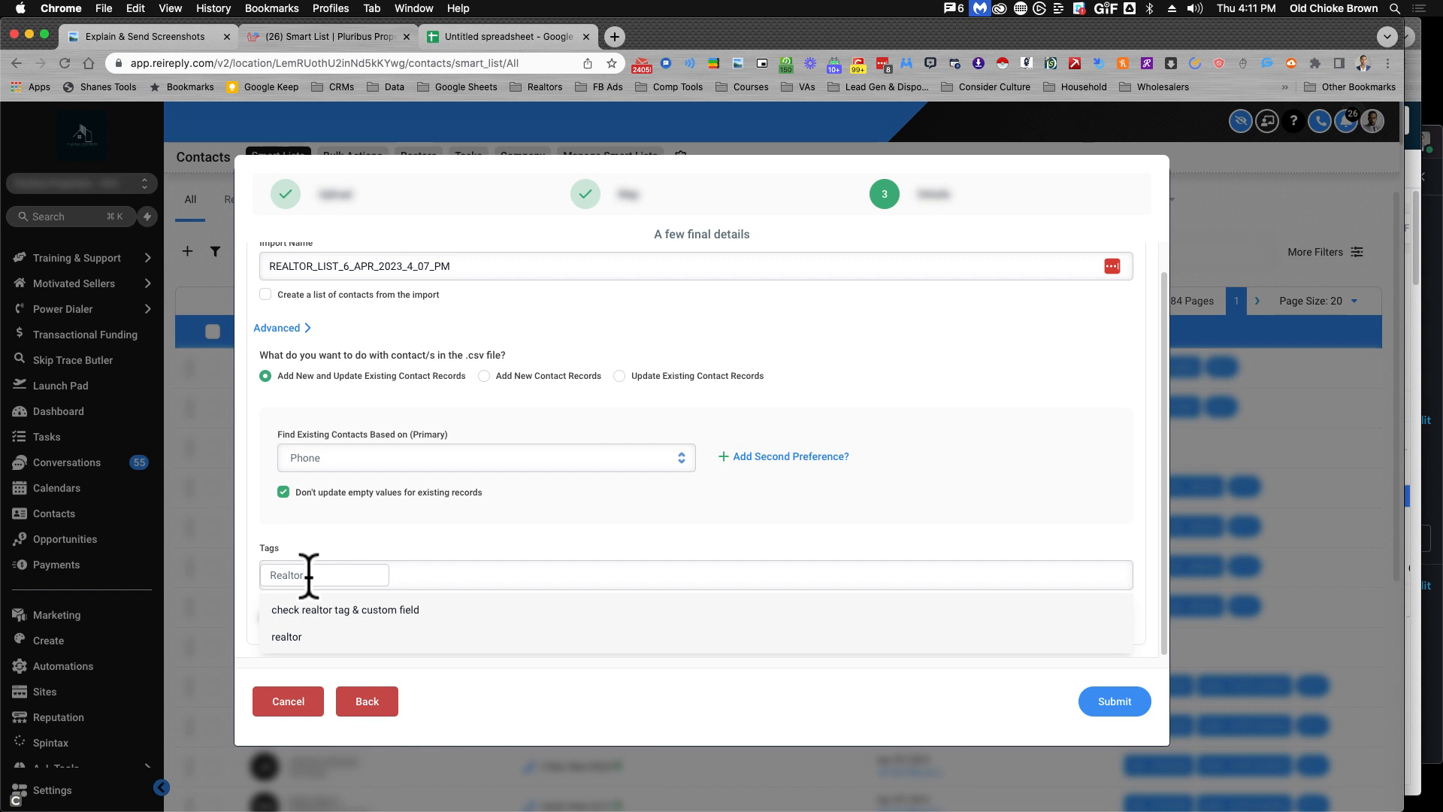
click(296, 651)
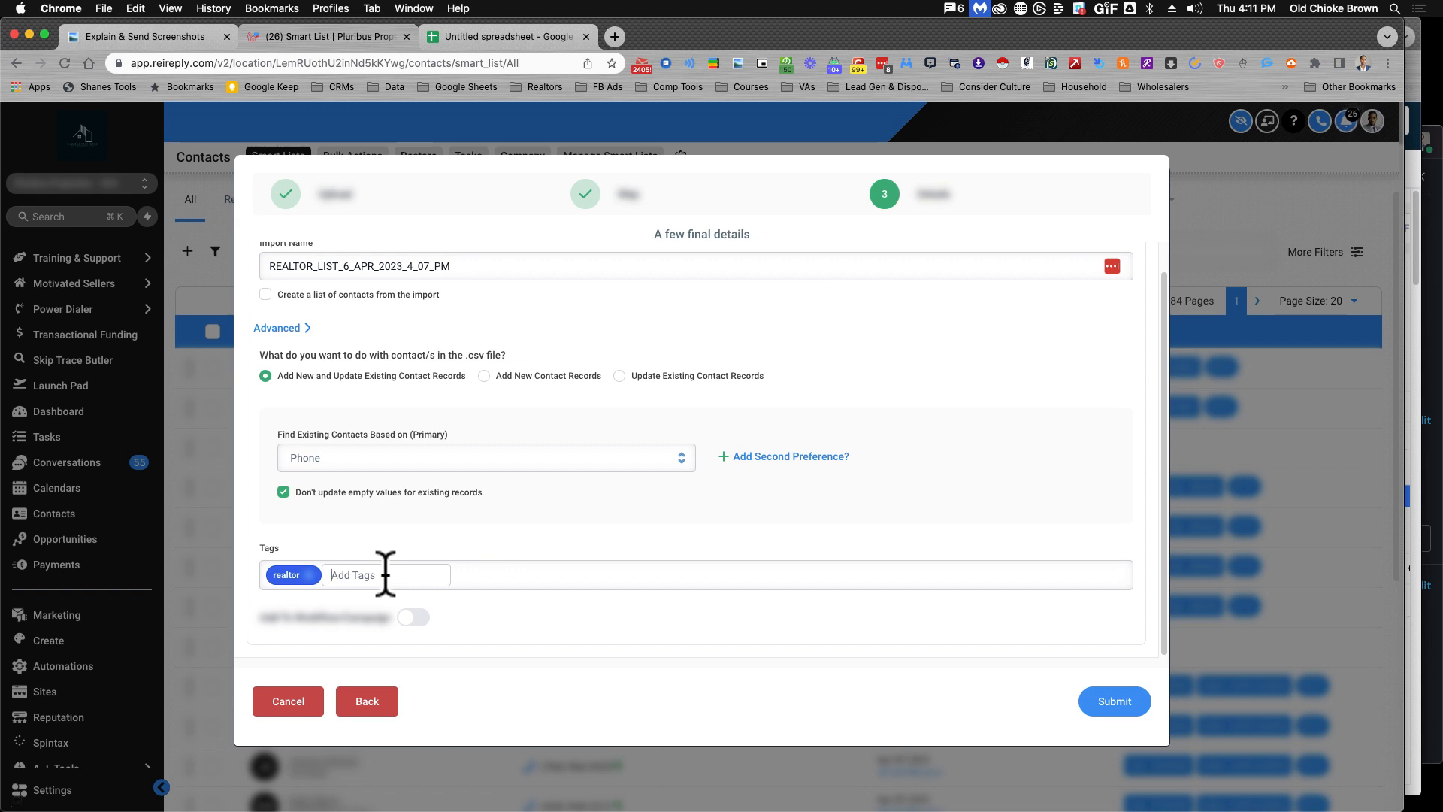
Add the existing "state - north carolina" tag to the imported contacts.
text(Sta)
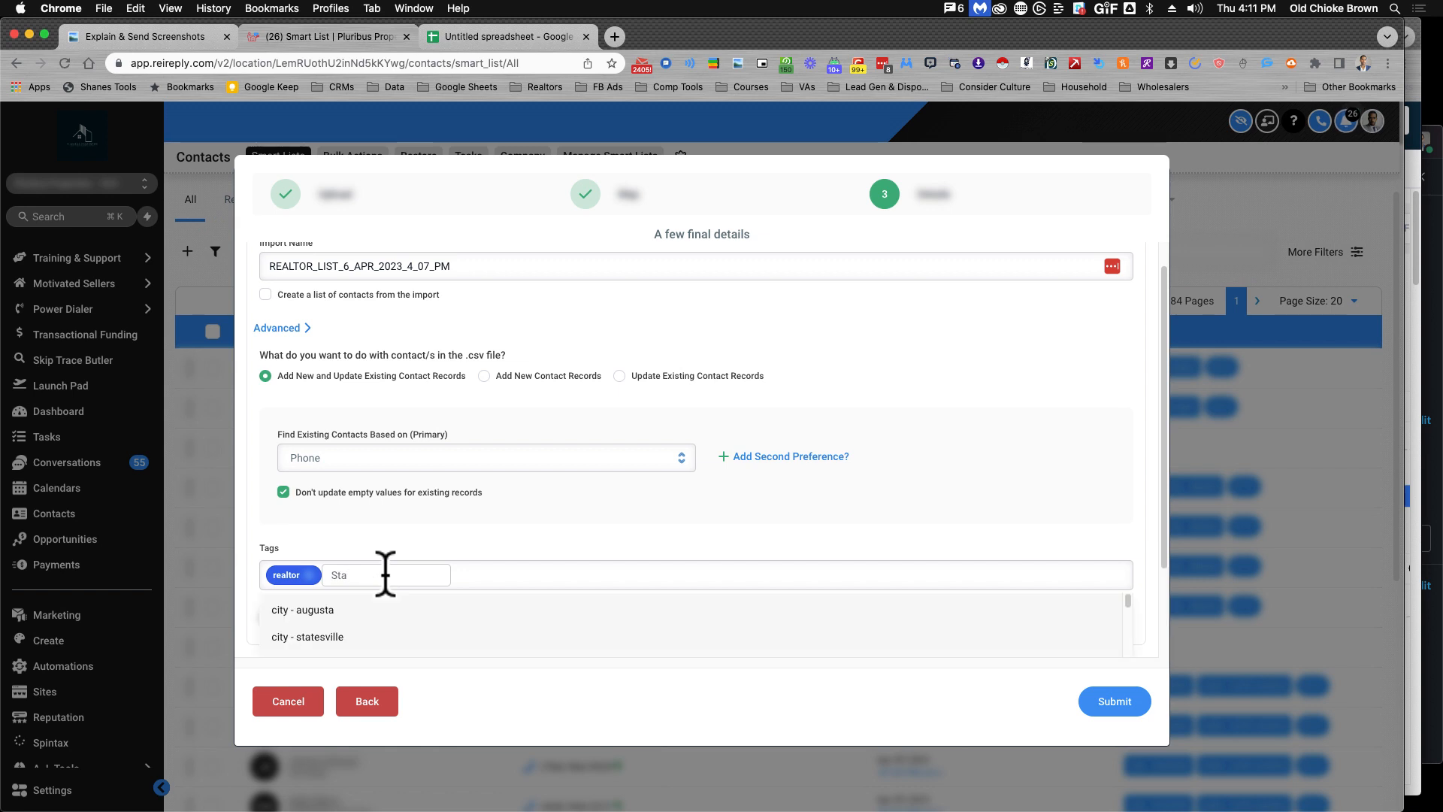
text(te -)
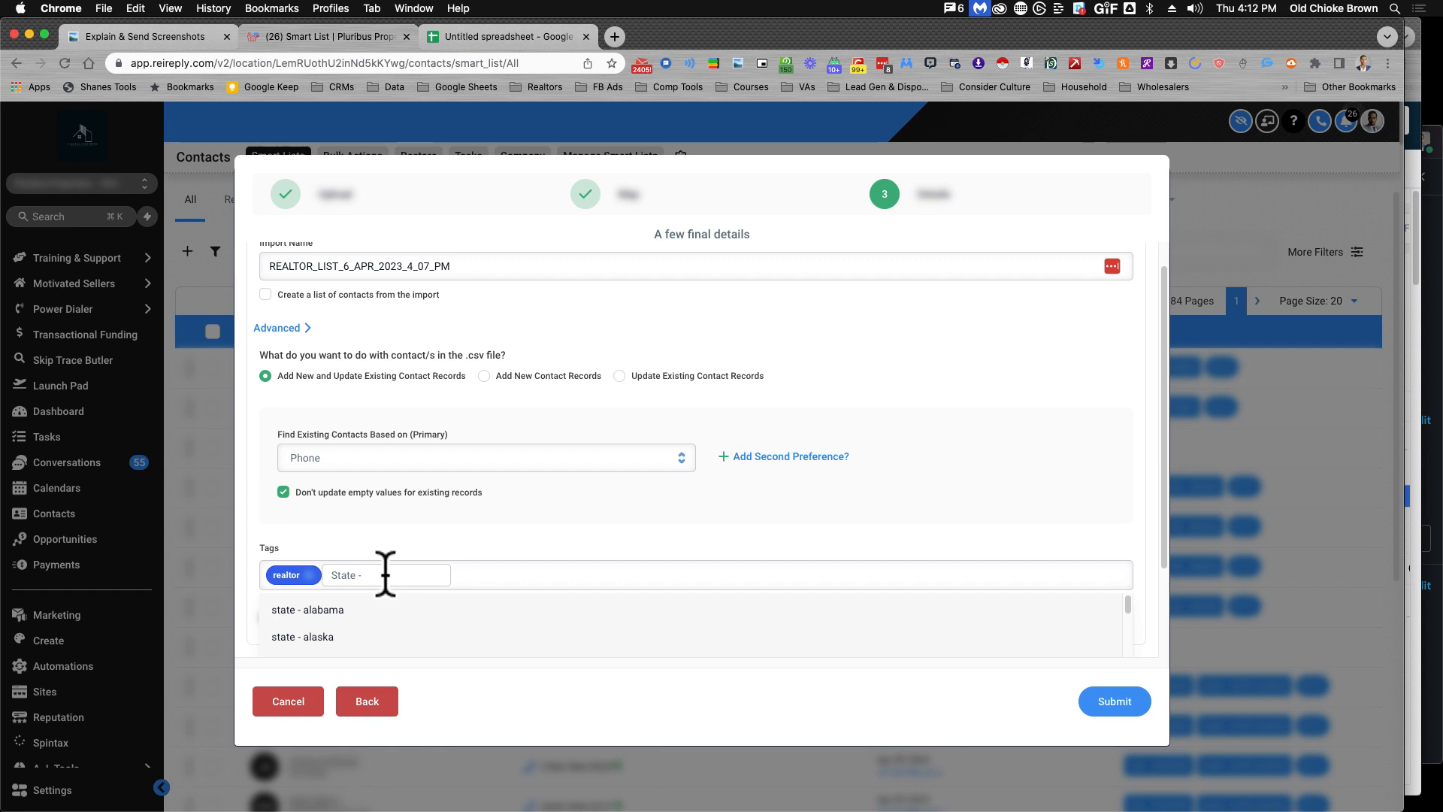
text( nor)
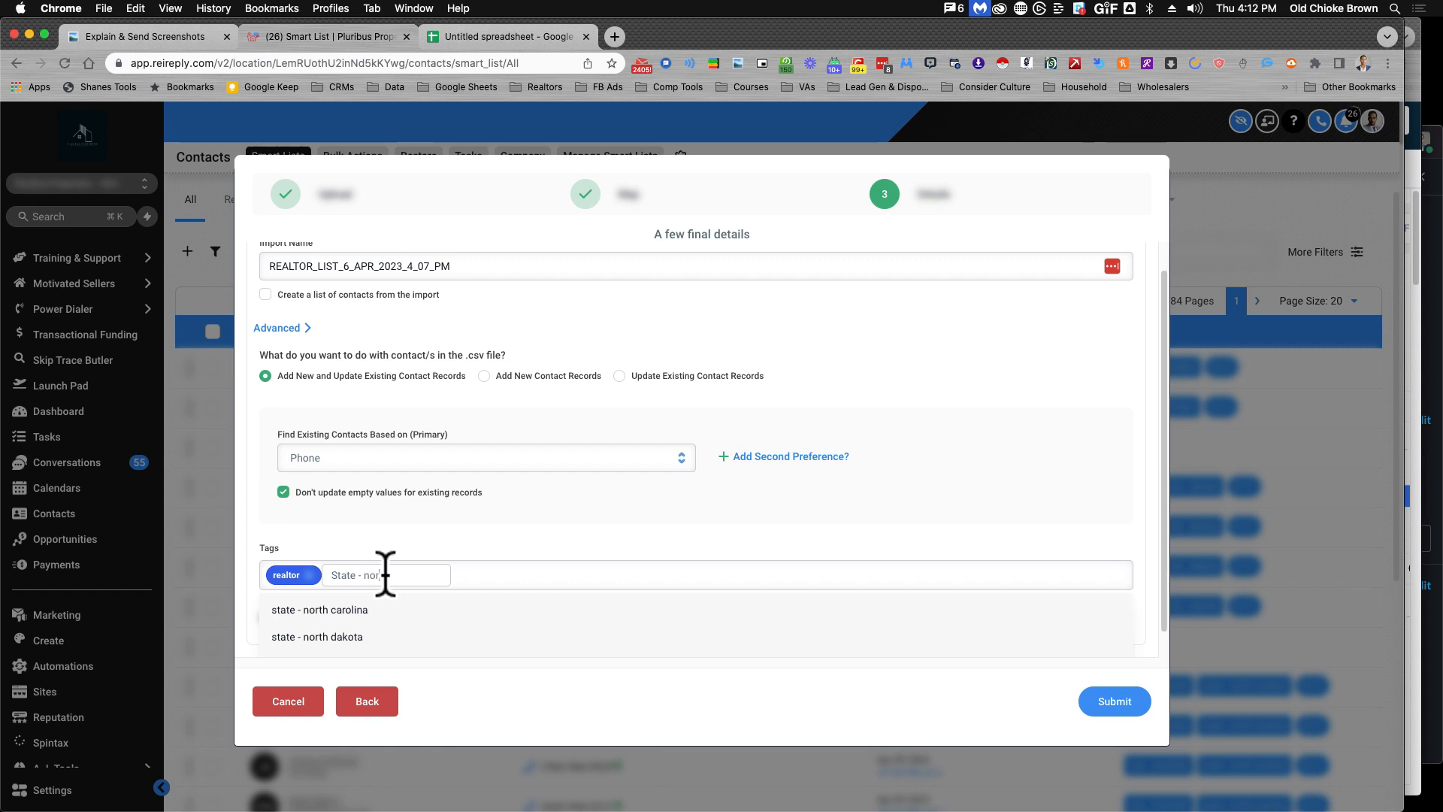
click(378, 610)
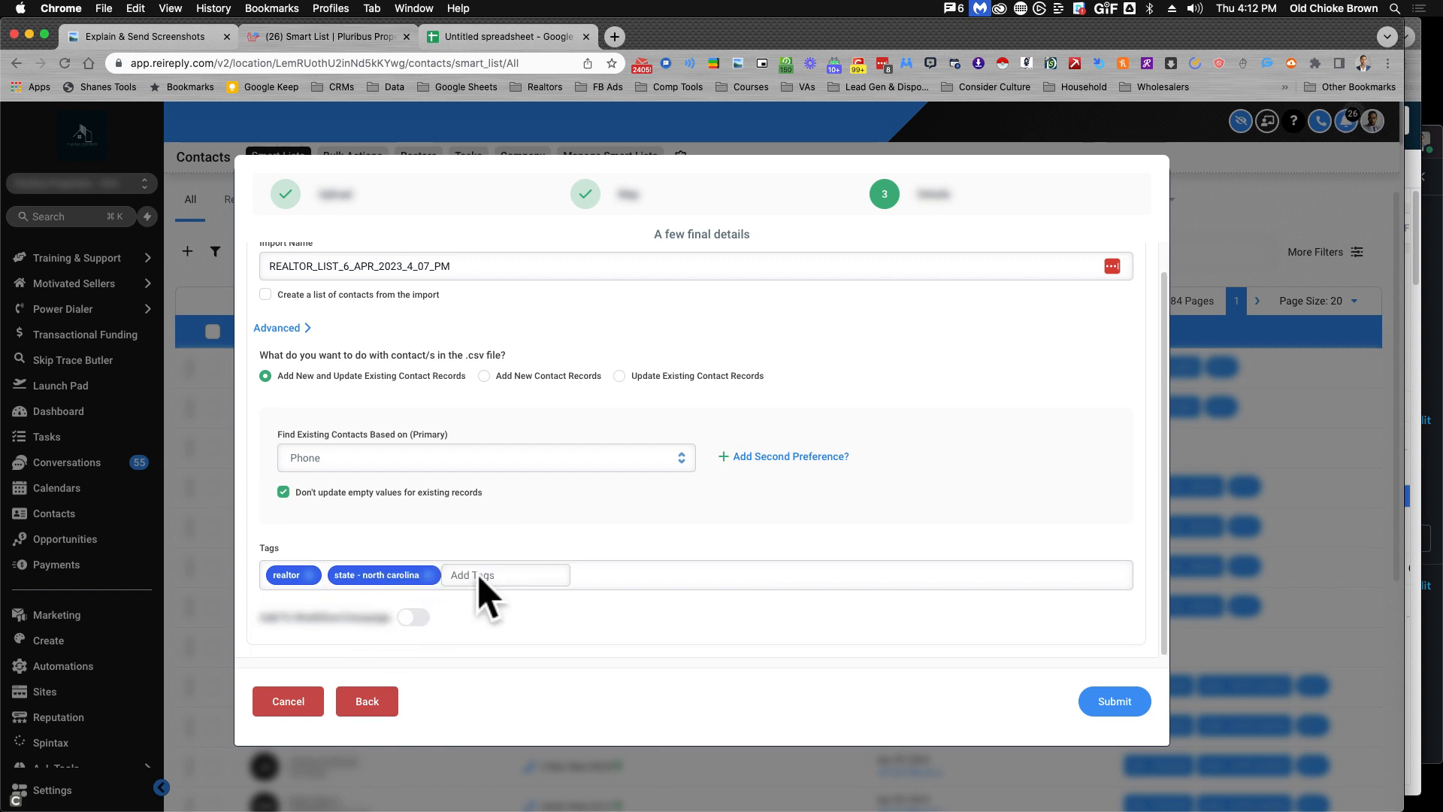
Add the existing "city - charlotte" and "city - gastonia" tags to the imported contacts.
text(city - charlott)
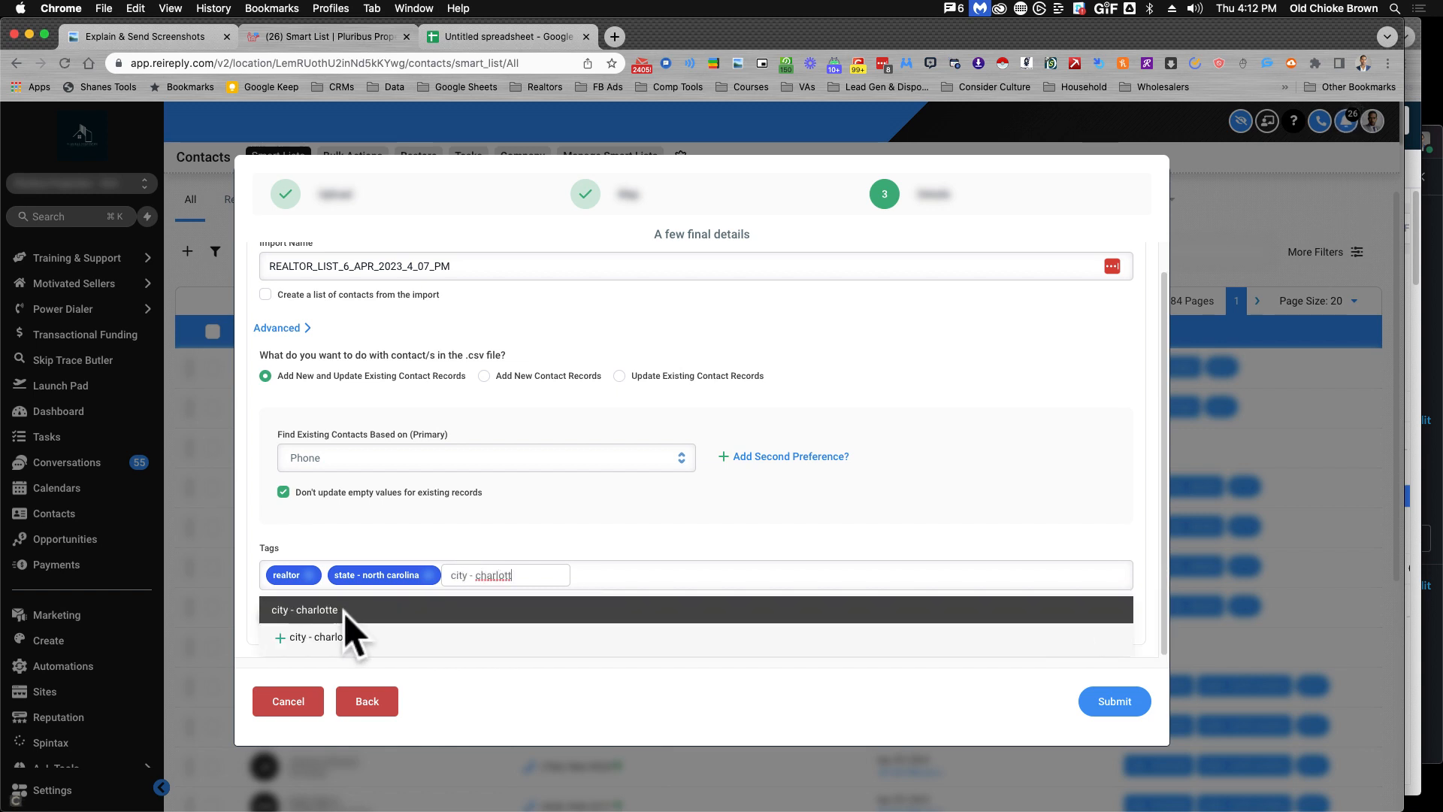
click(376, 610)
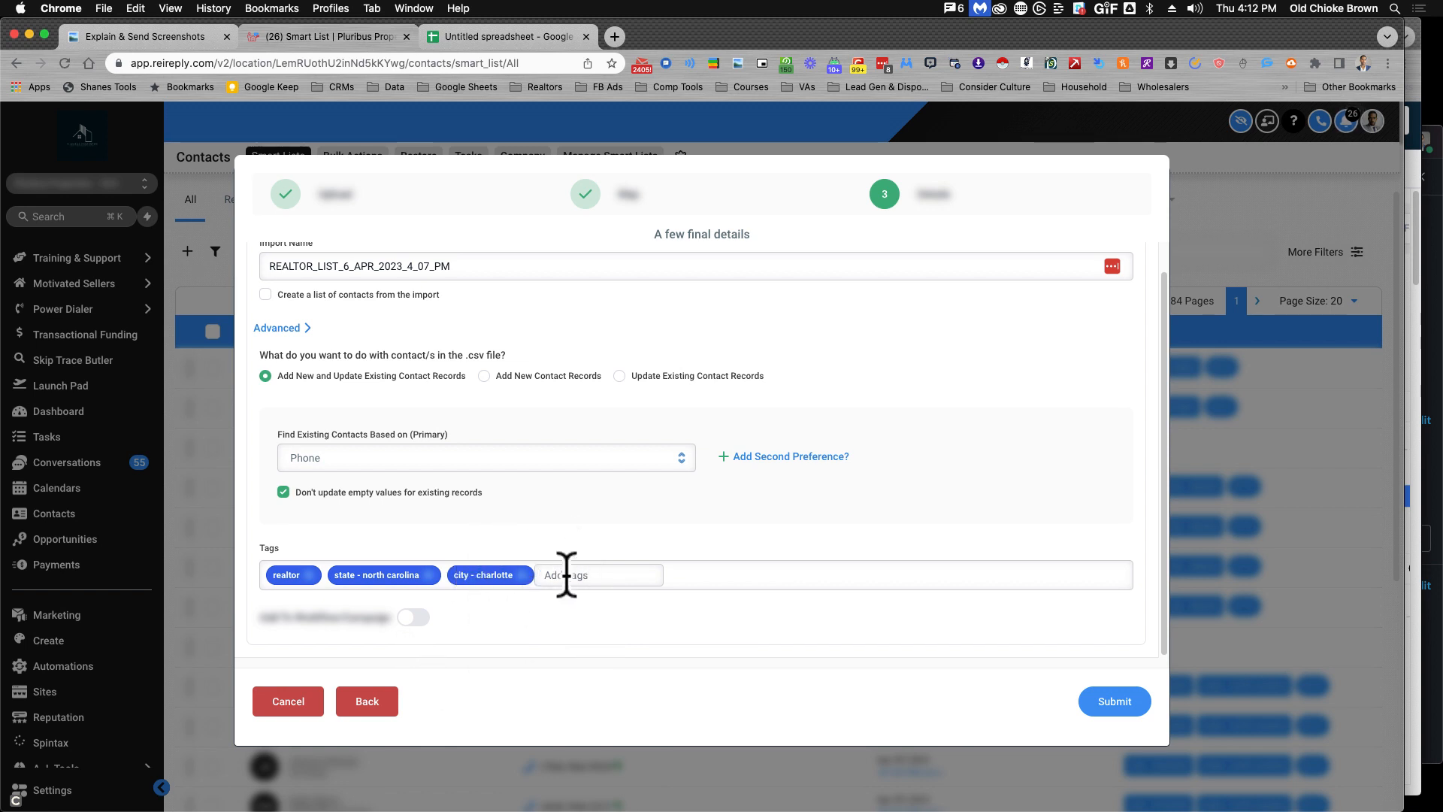
text(city)
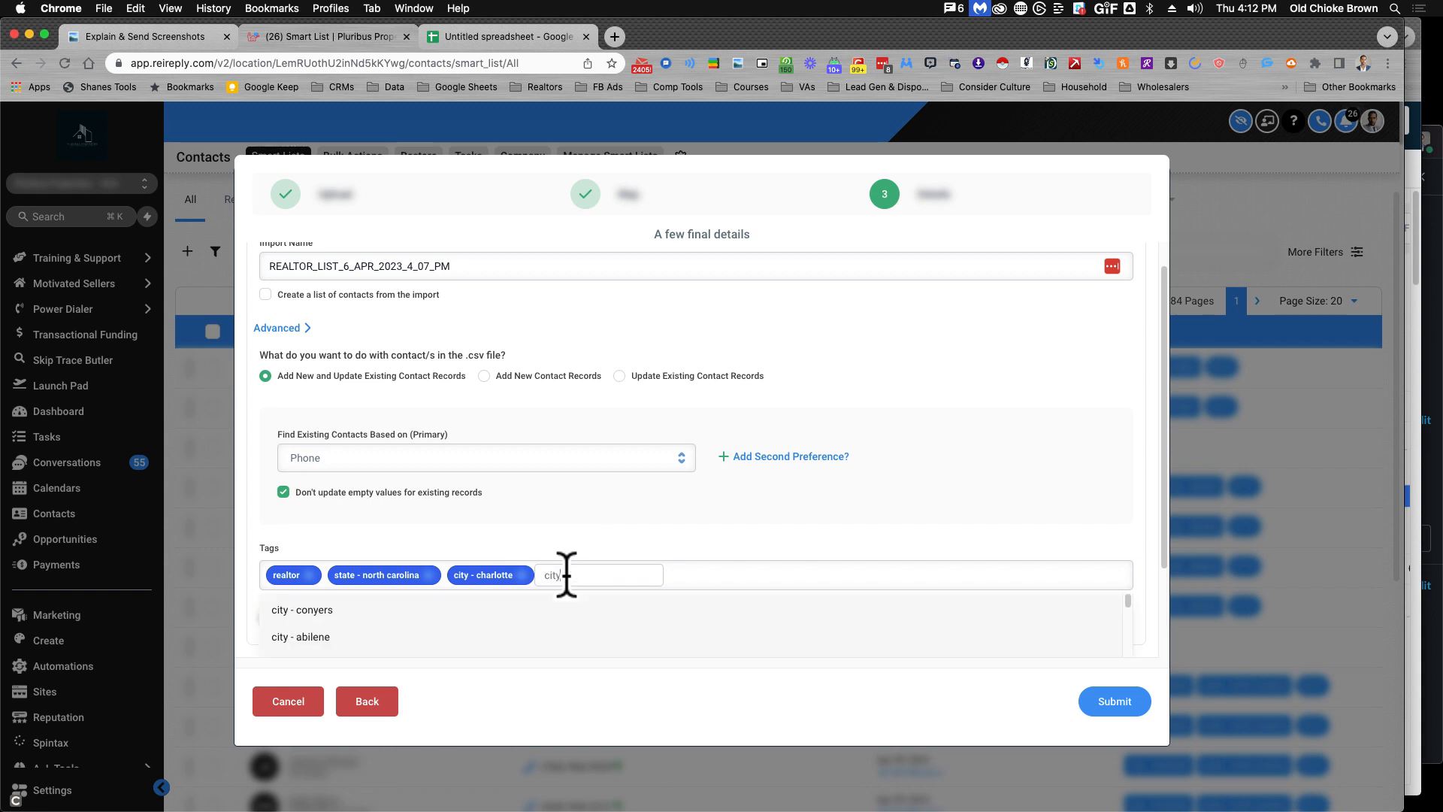
text( - gast)
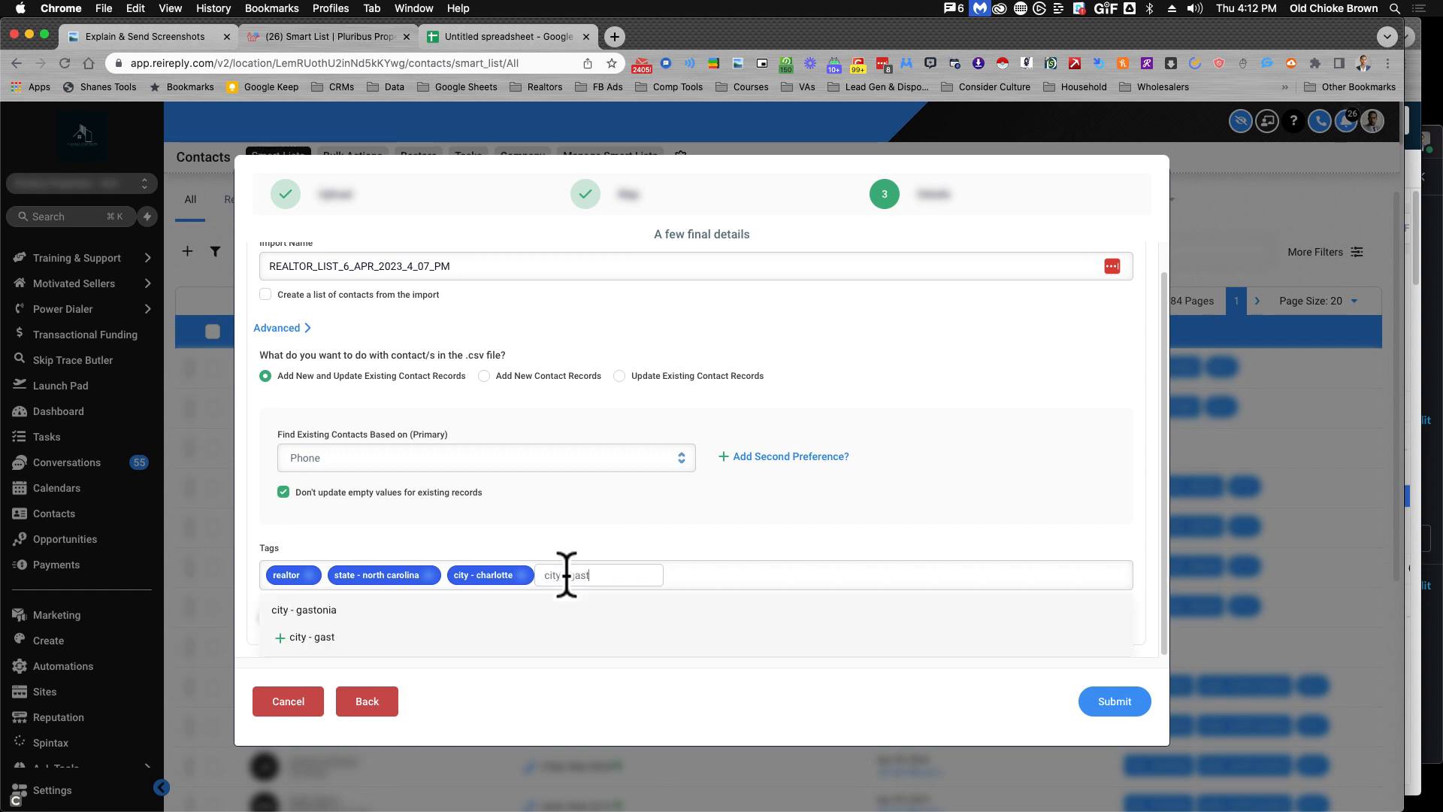
text(oni)
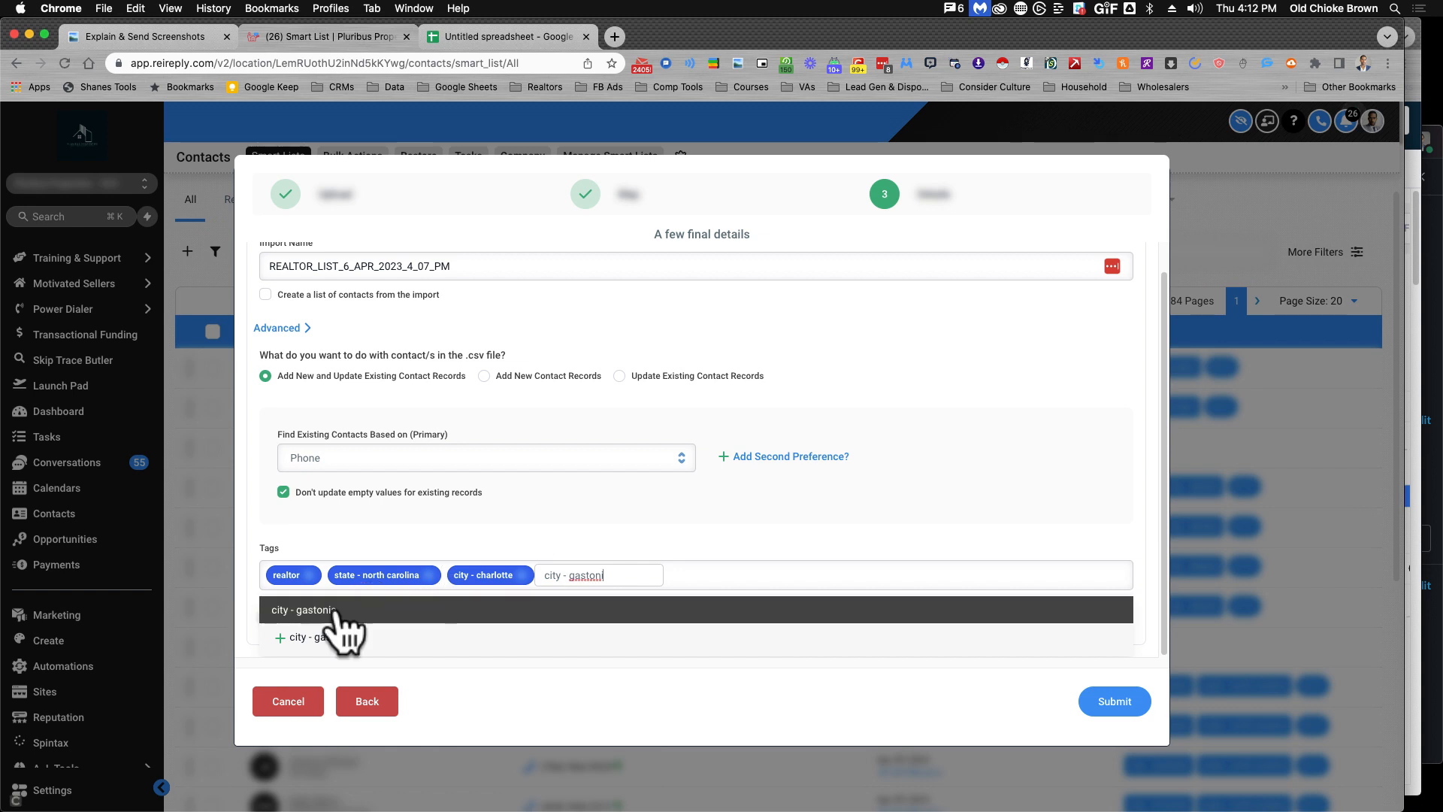
click(331, 610)
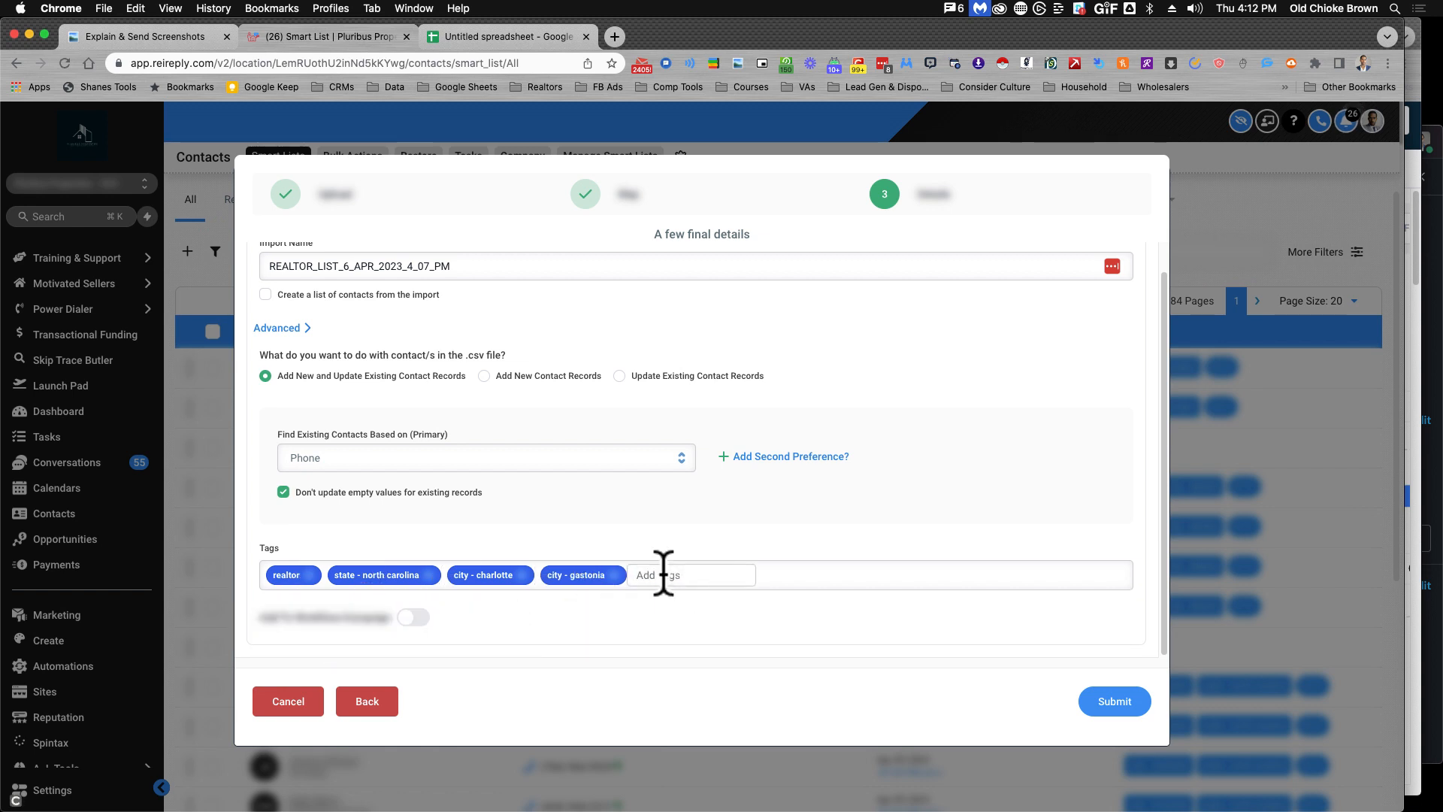
Add the existing "city - kannapolis" and "city - concord" tags to the imported contacts.
text(kann)
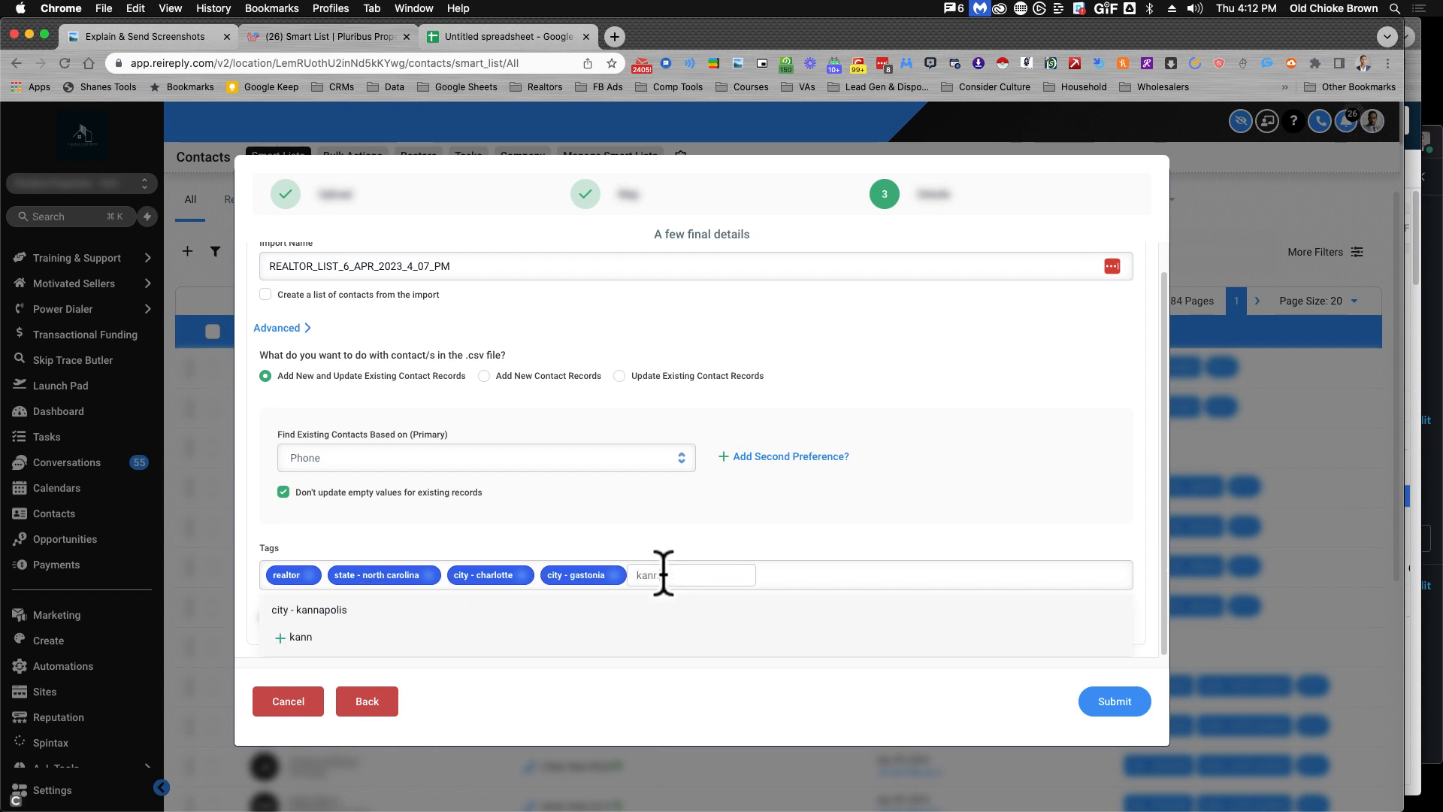
click(310, 611)
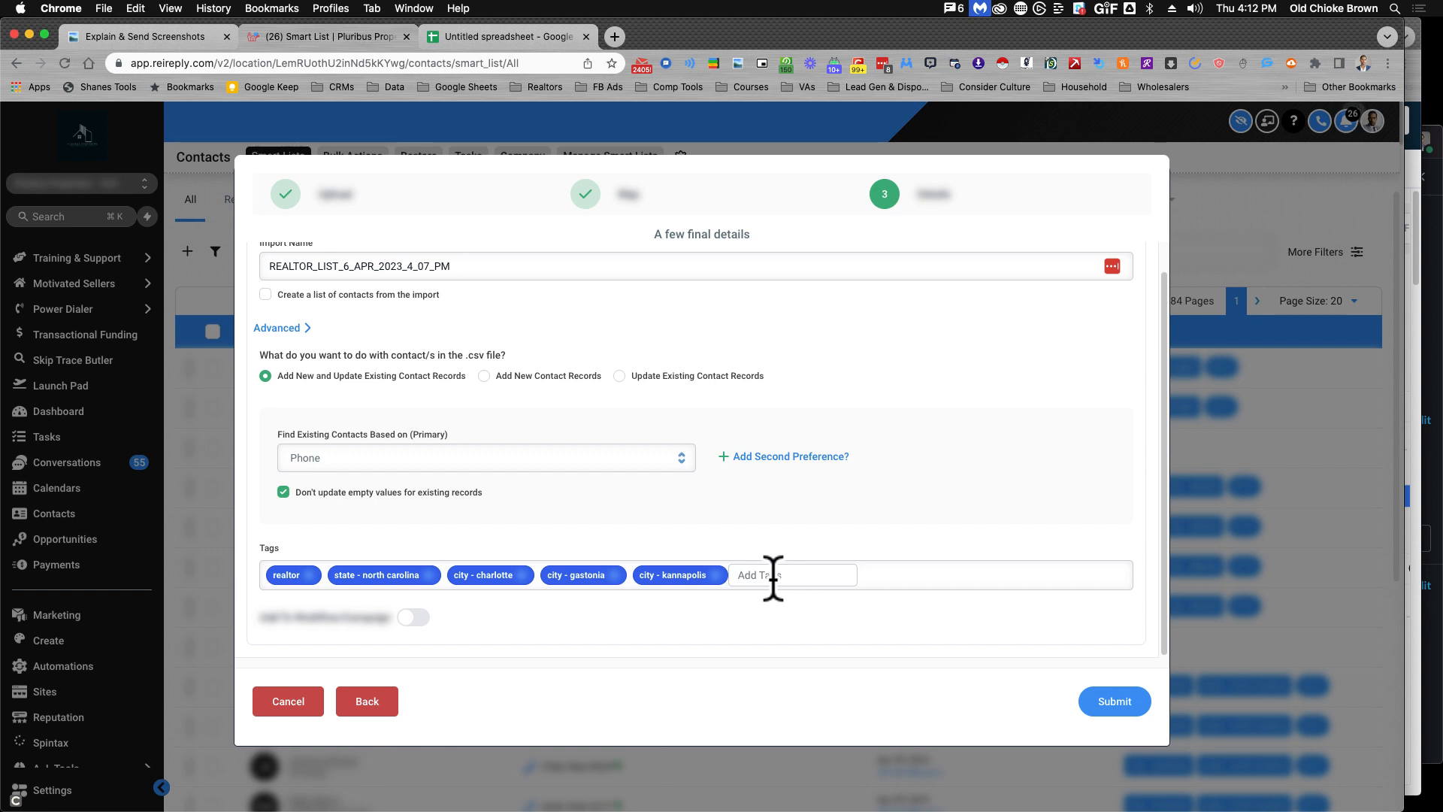
text(conc)
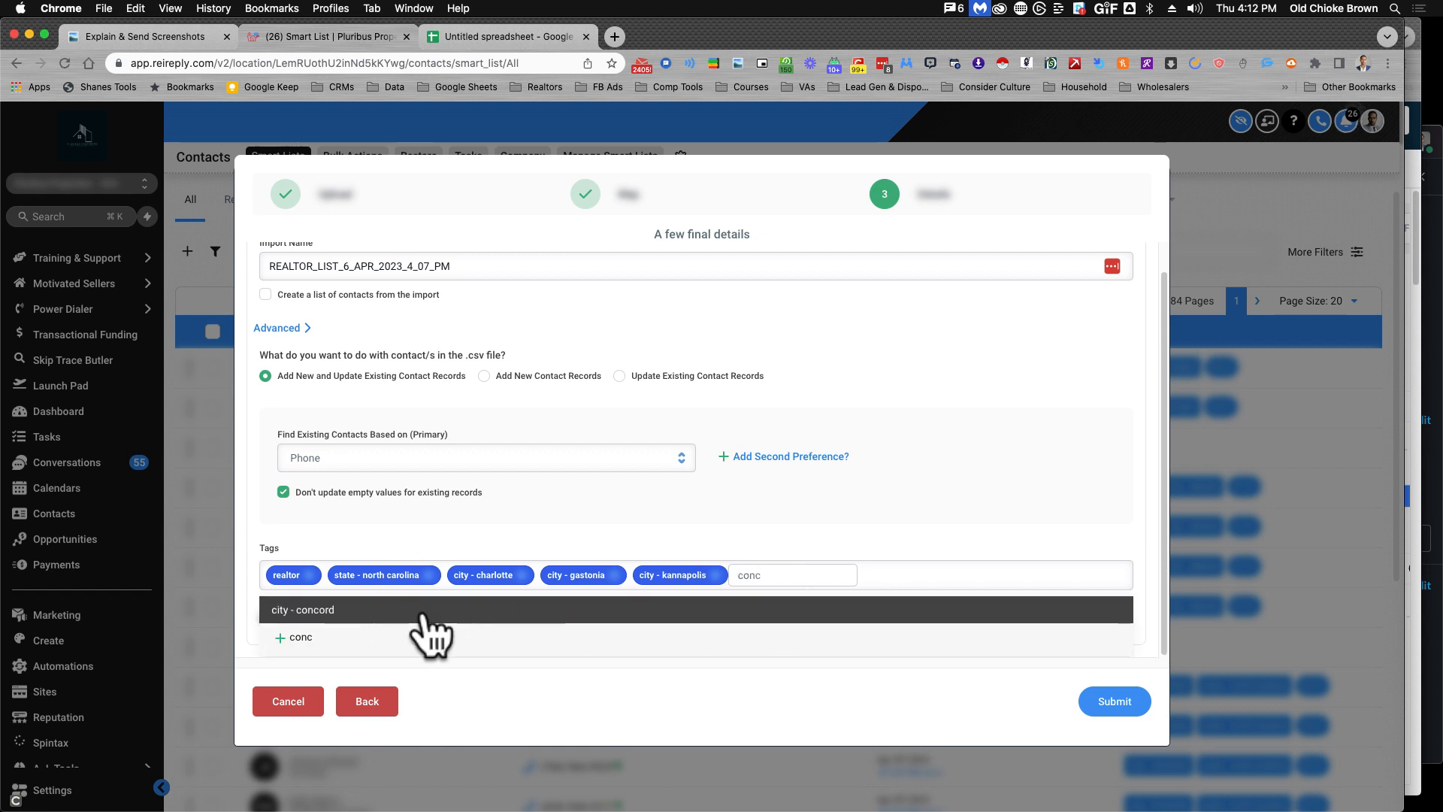
click(423, 616)
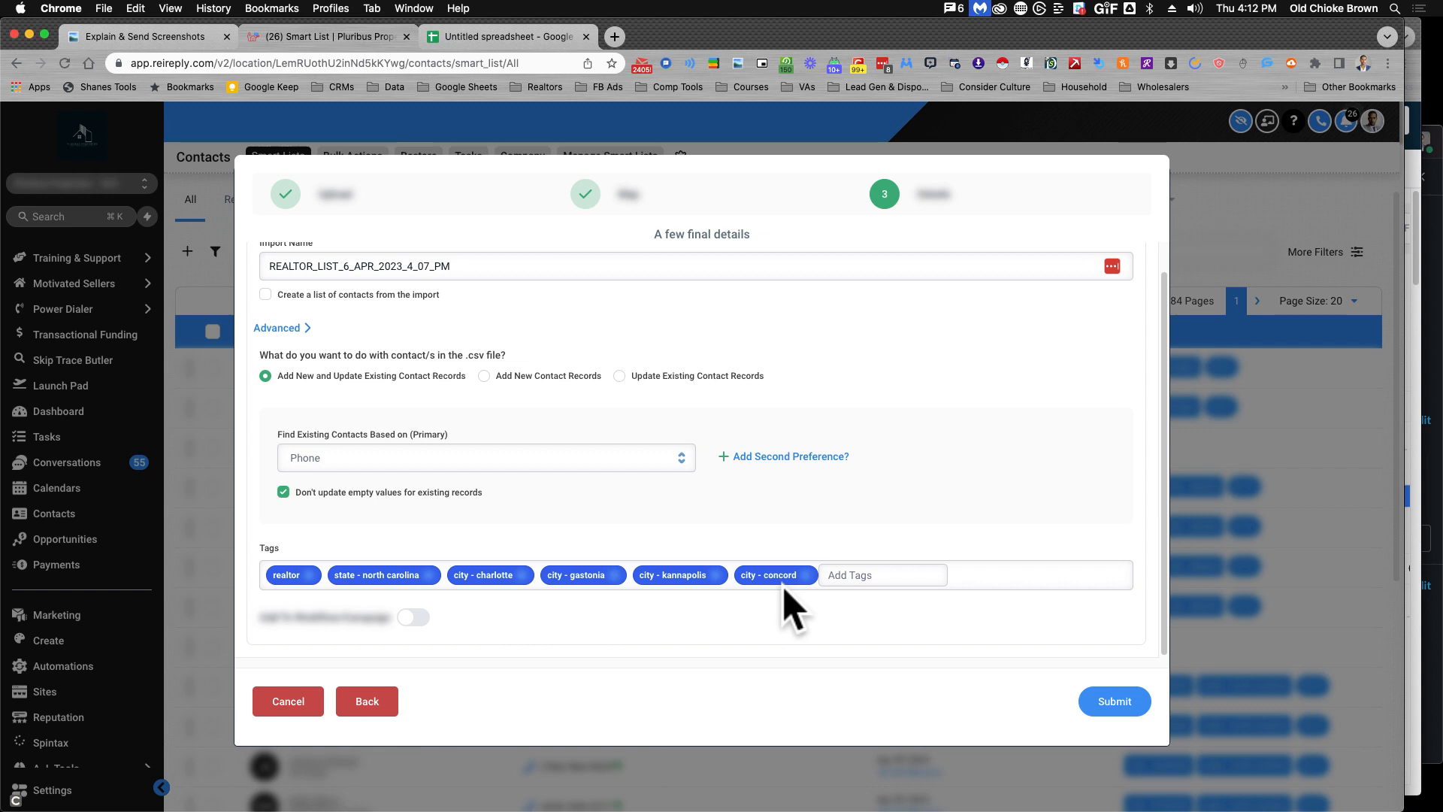
Submit the import and view its progress in the bulk actions list with protection mode switched off.
click(1109, 705)
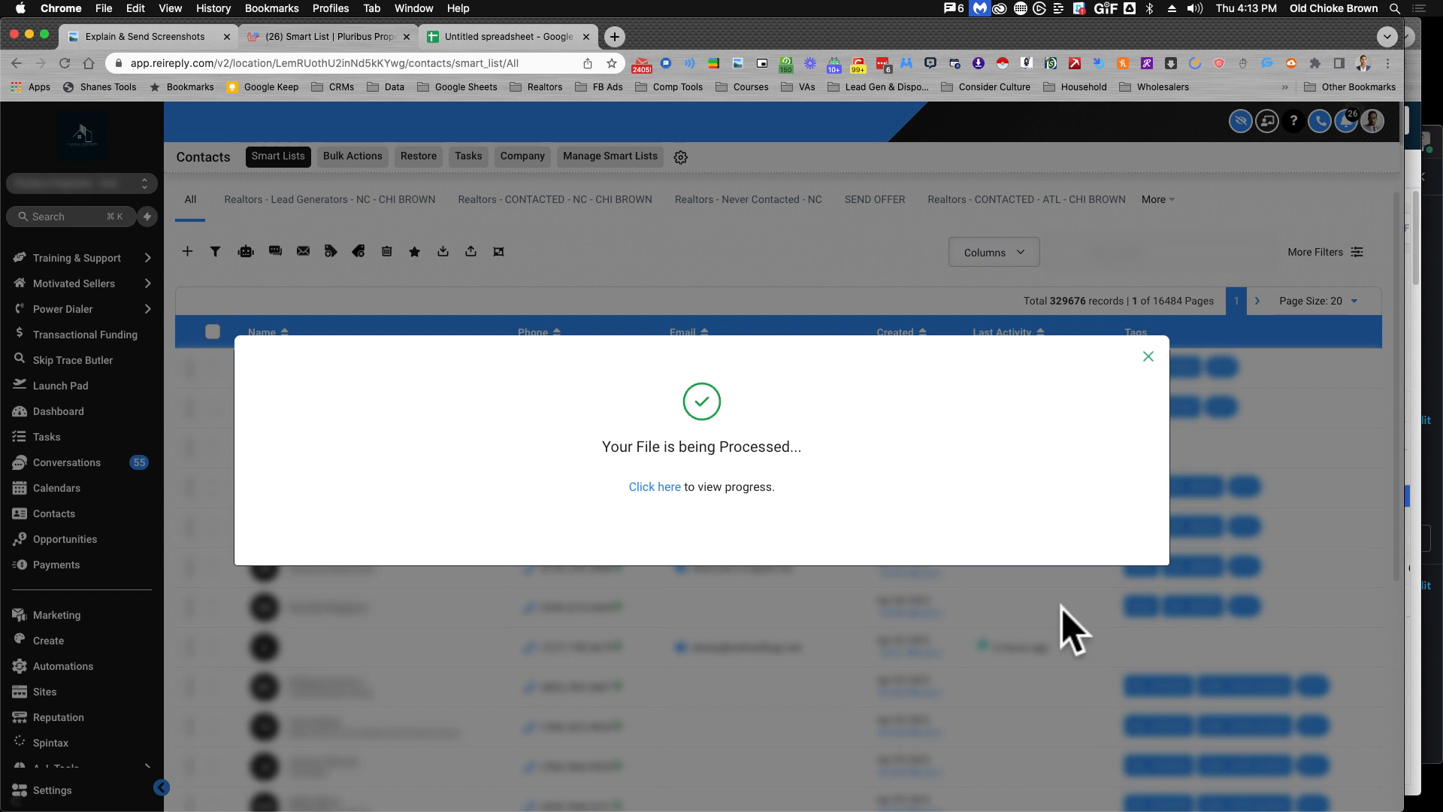
click(644, 487)
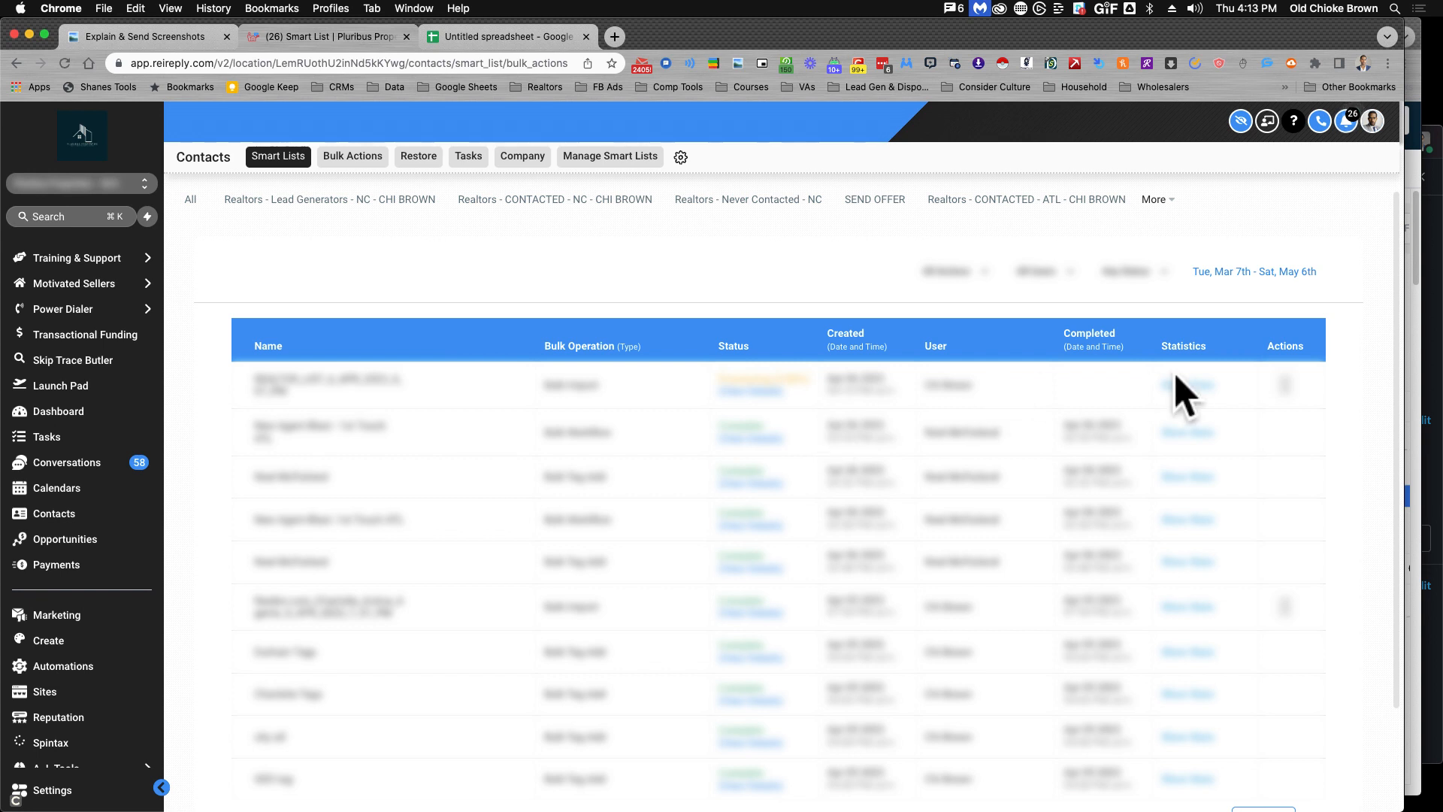
click(1237, 124)
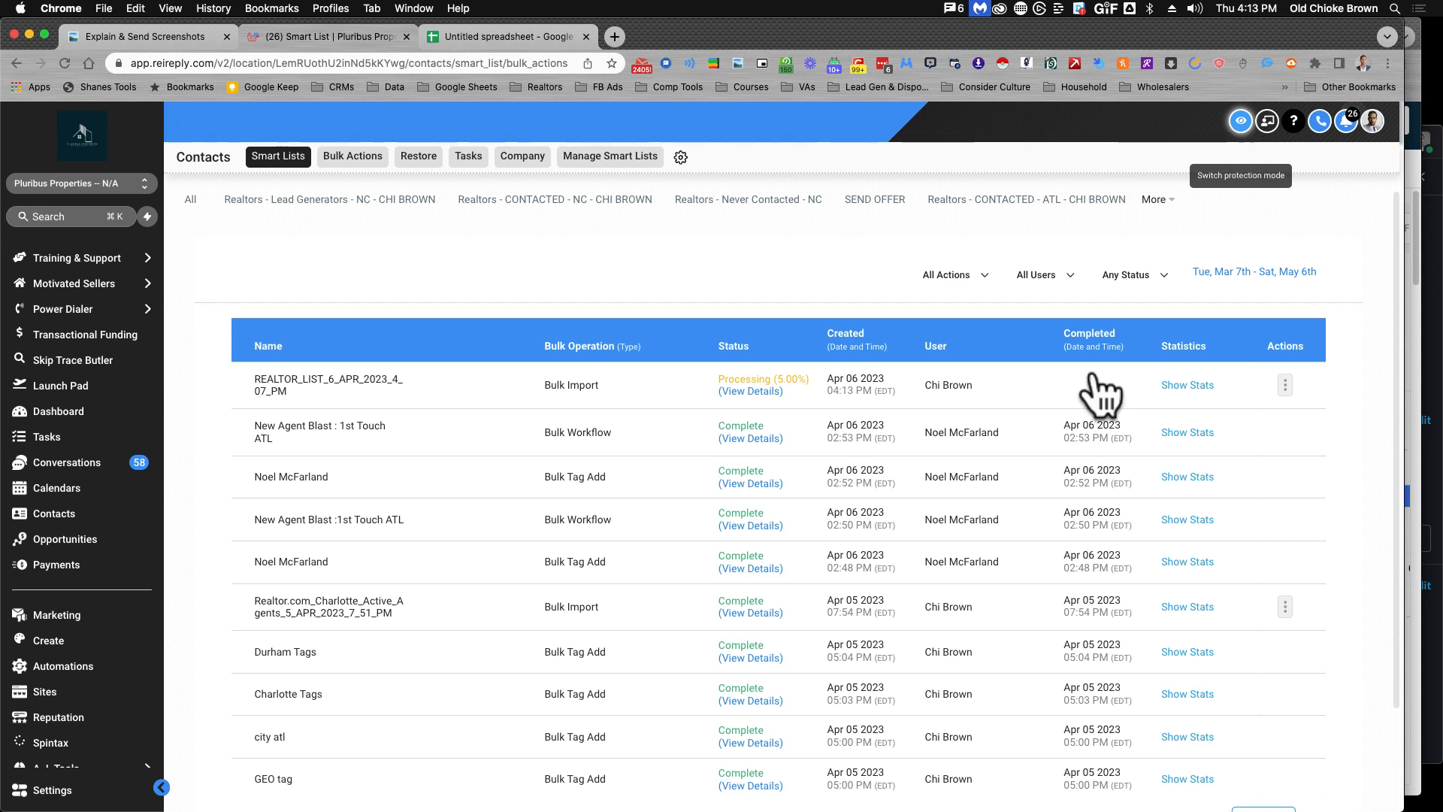
Examine the statistics and error log of the REALTOR_LIST_6_APR_2023_4_07_PM import, and close both.
click(1180, 390)
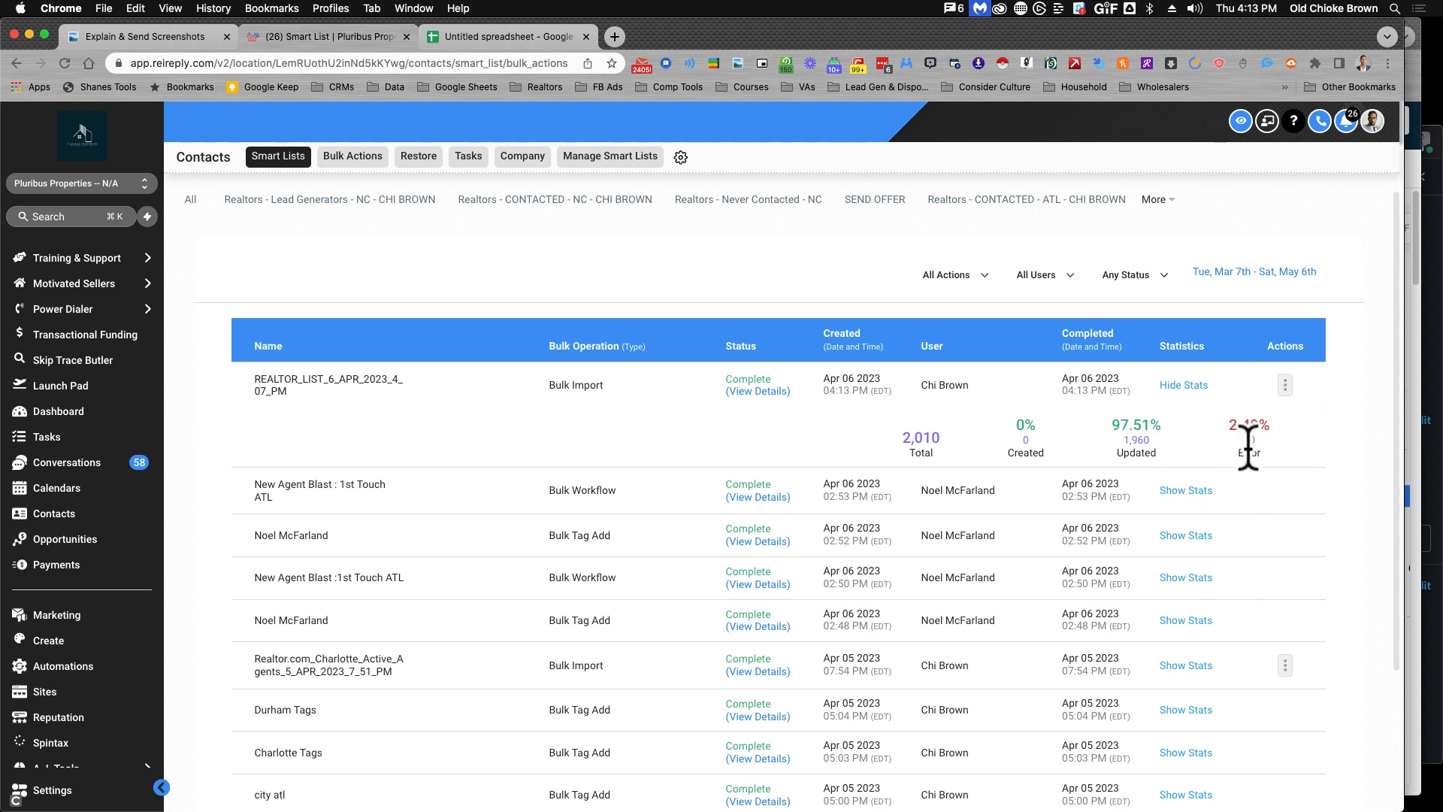
click(1286, 385)
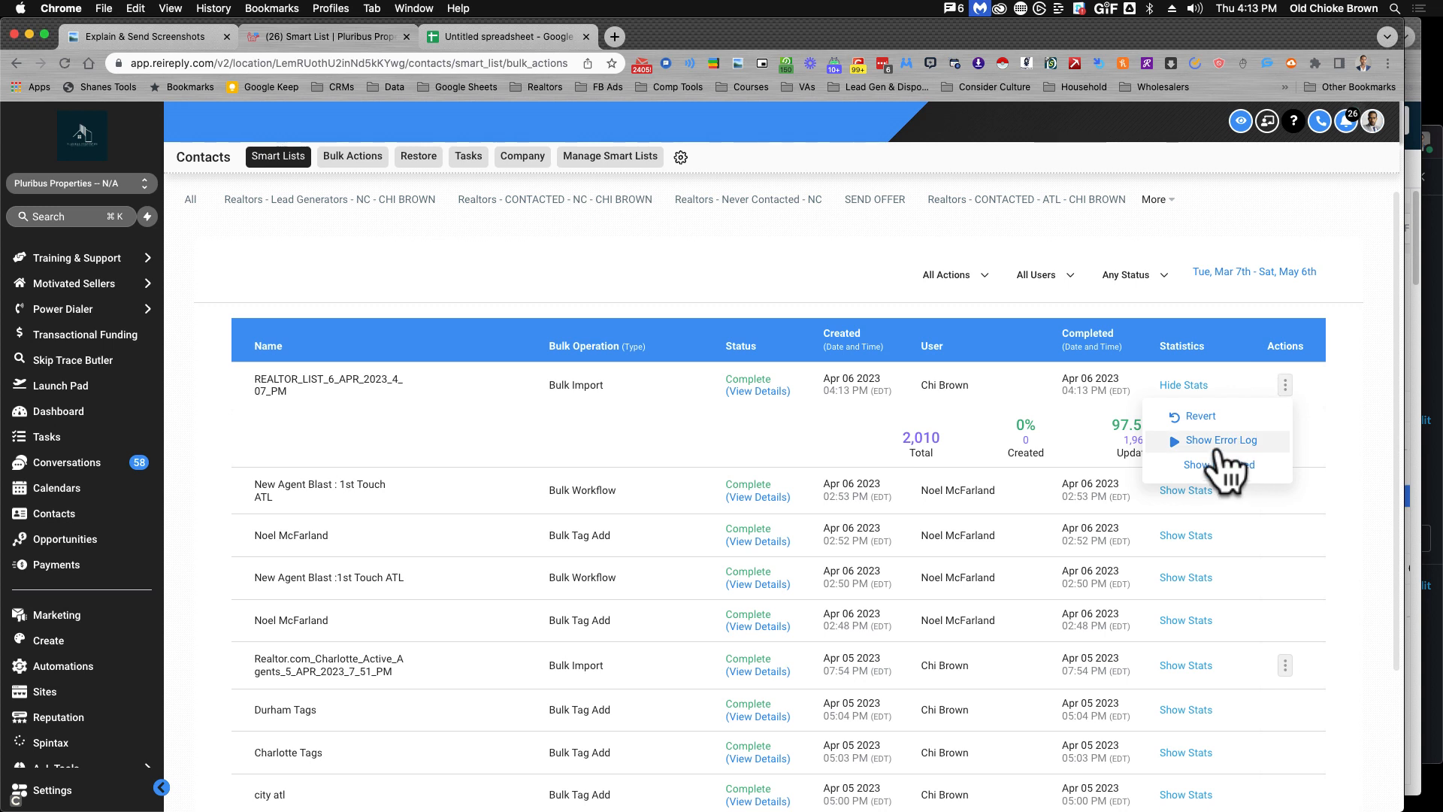
click(1222, 448)
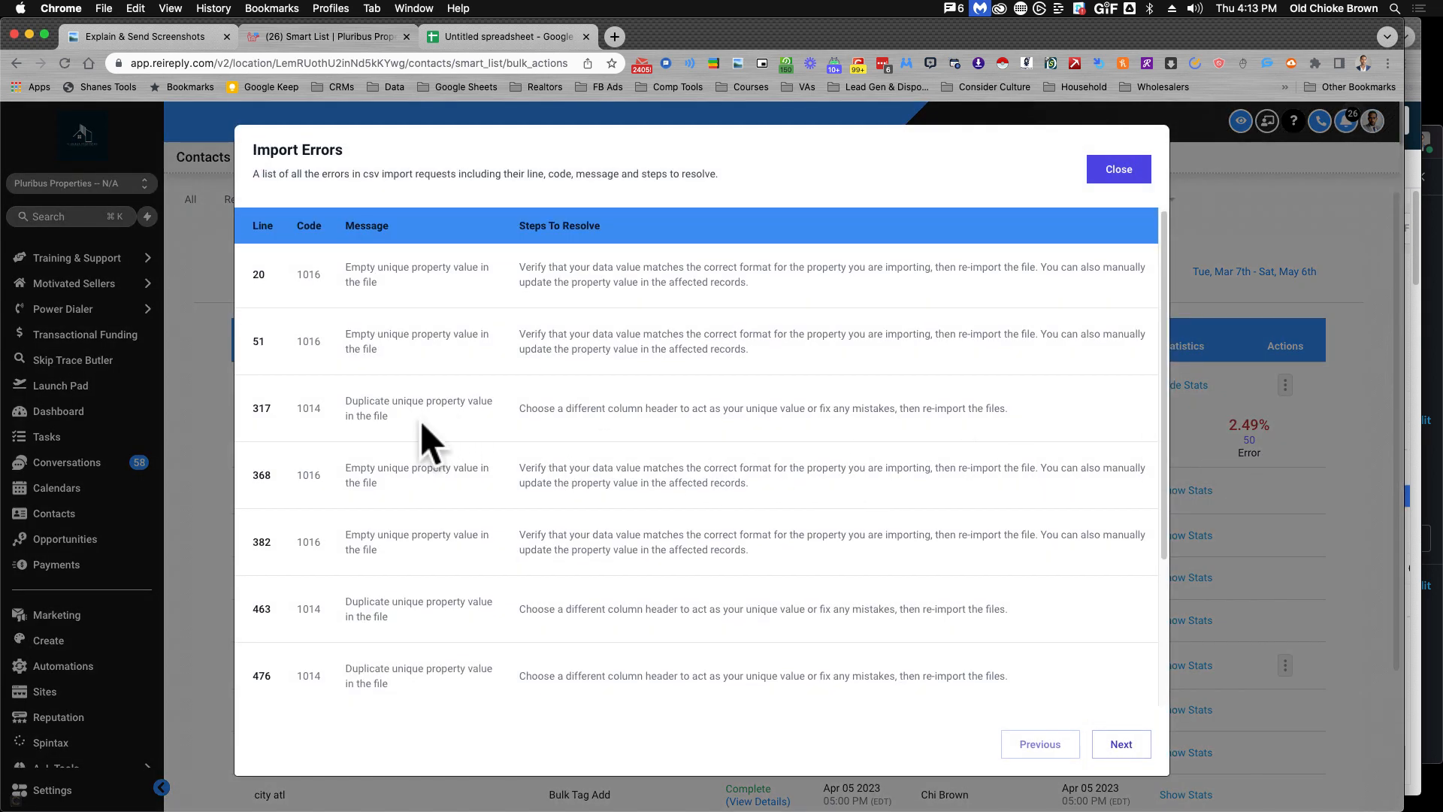
scroll(367, 473, down, 1)
scroll(368, 470, down, 1)
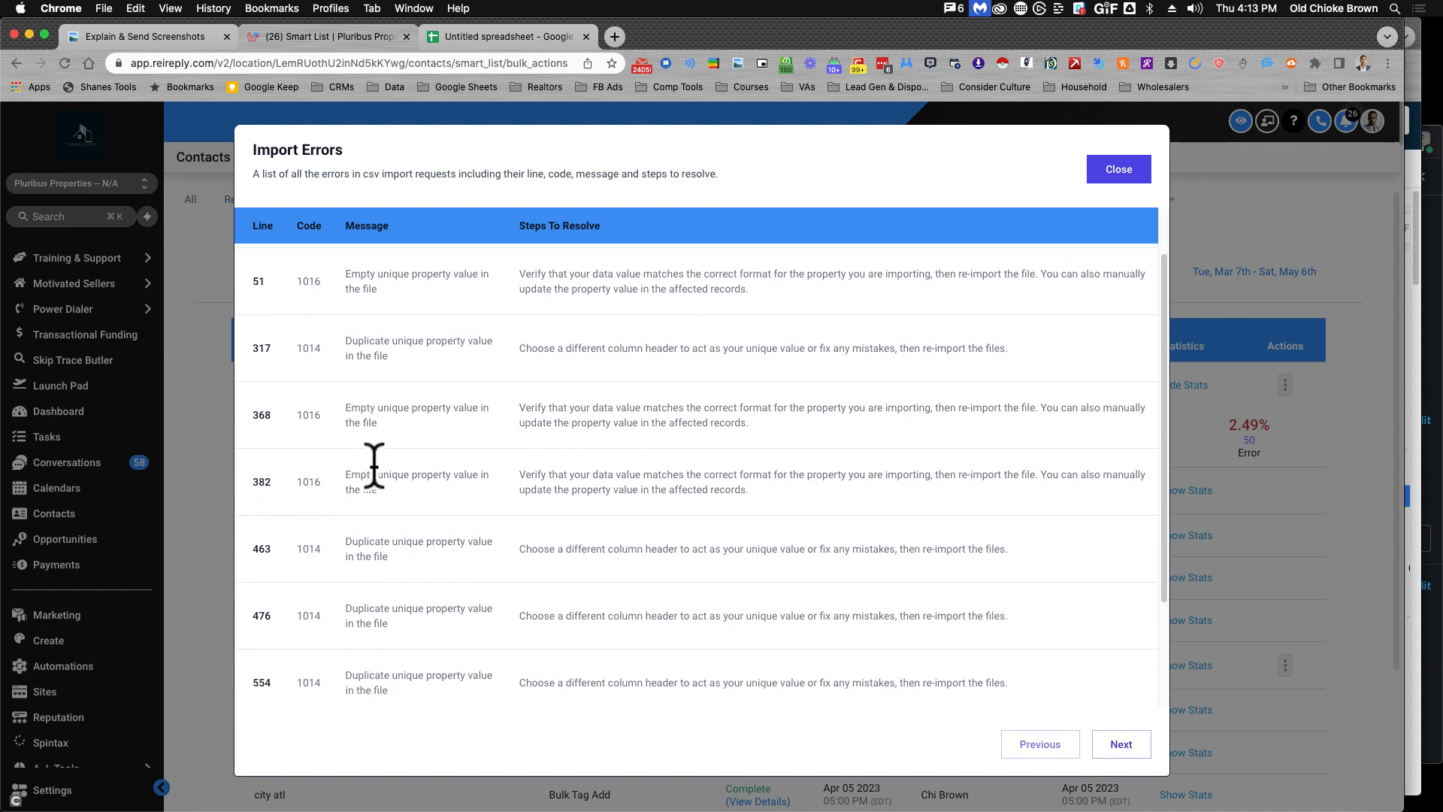
scroll(501, 482, down, 1)
scroll(500, 478, down, 3)
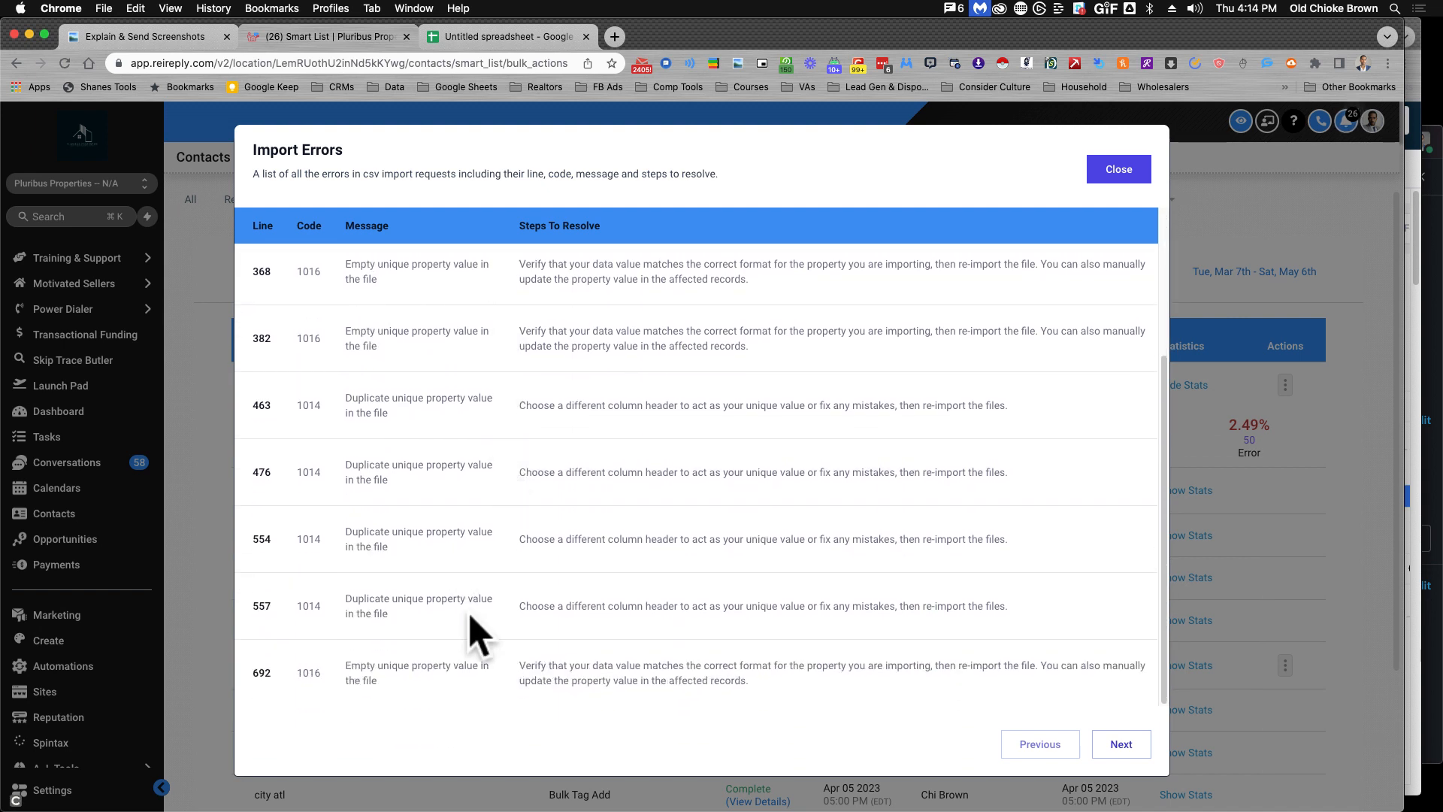
scroll(477, 634, up, 5)
click(1111, 170)
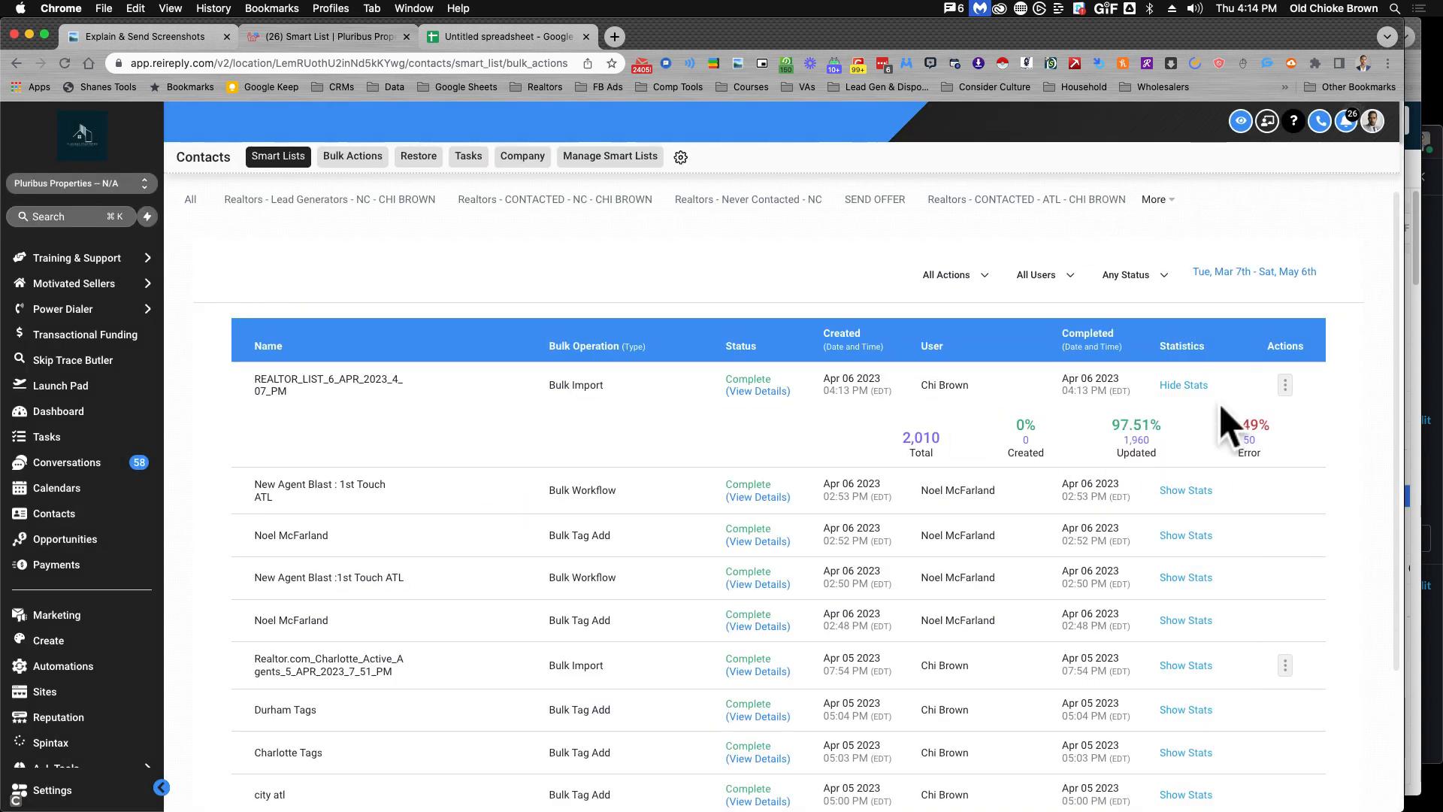
click(1180, 385)
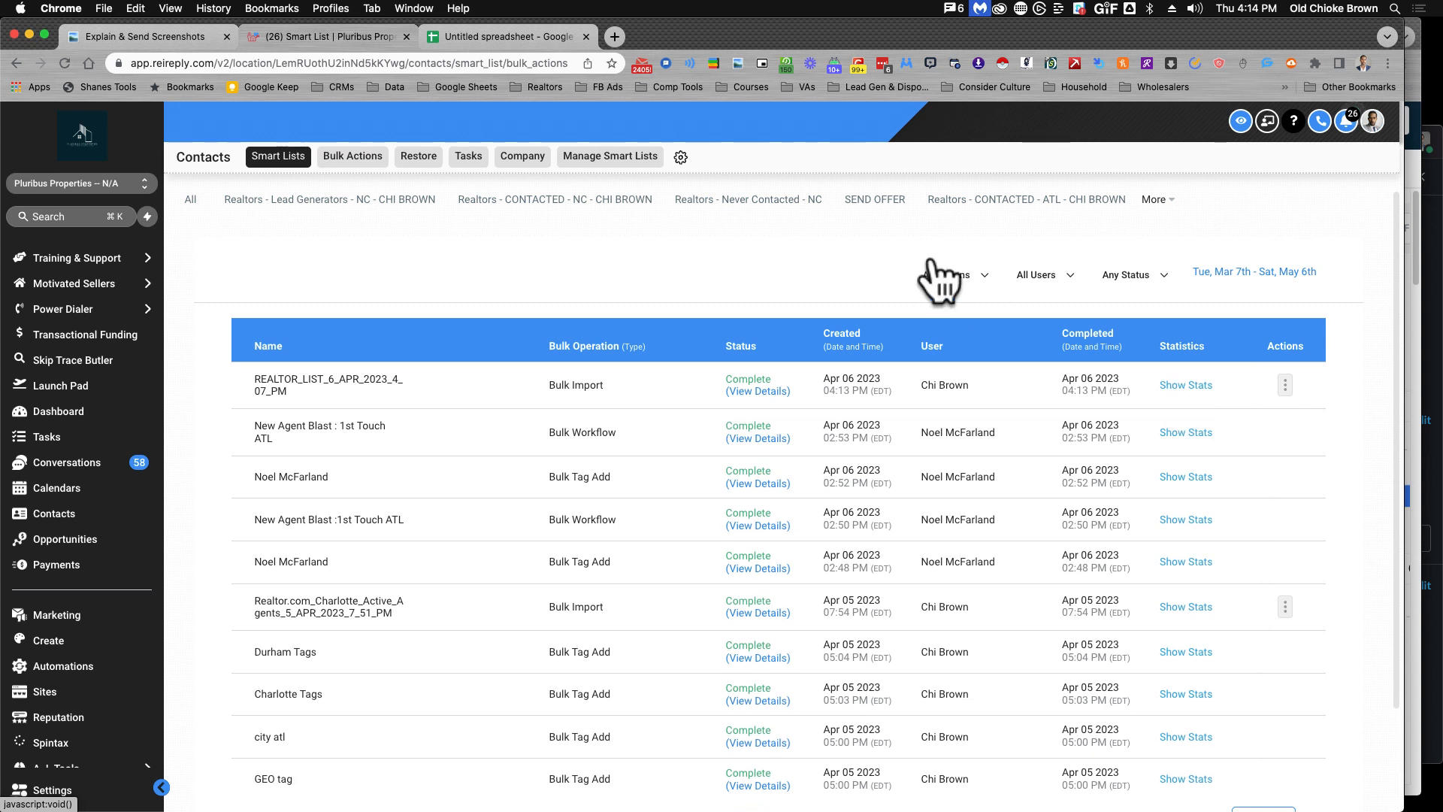